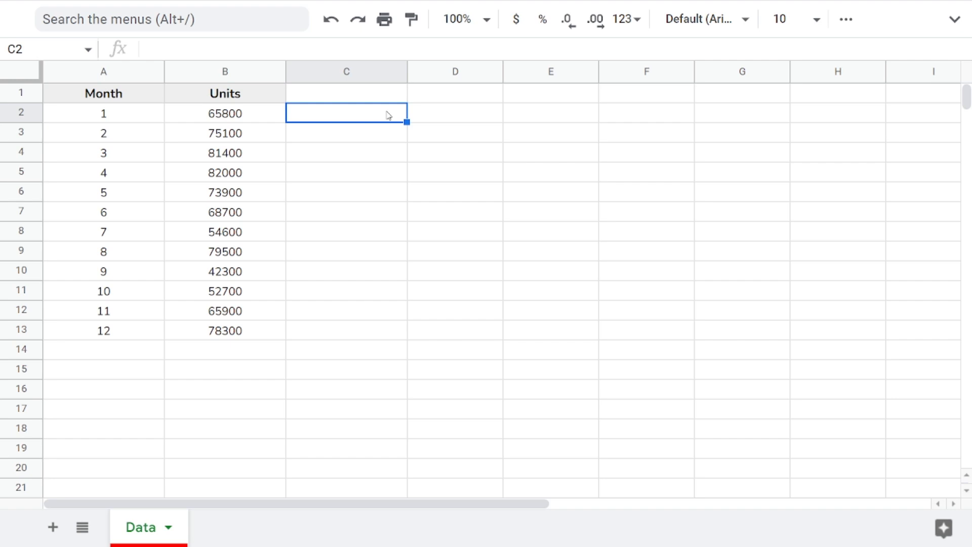
key("Left")
key("Left")
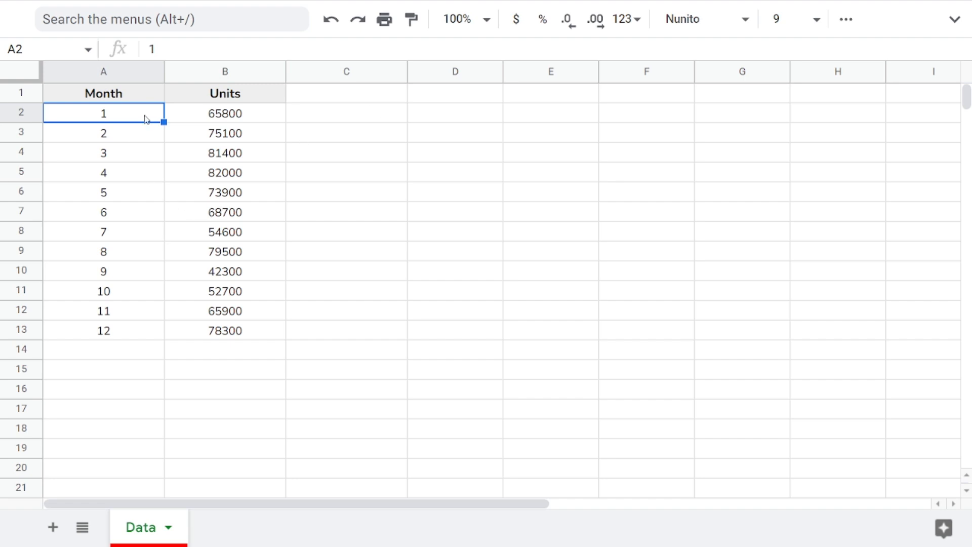
left_click_drag(145, 118, 136, 343)
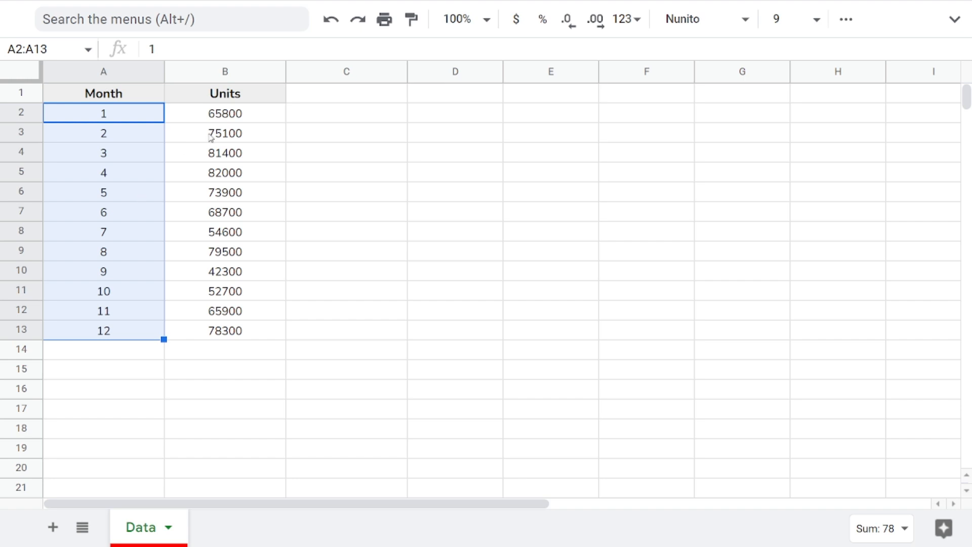
left_click(325, 120)
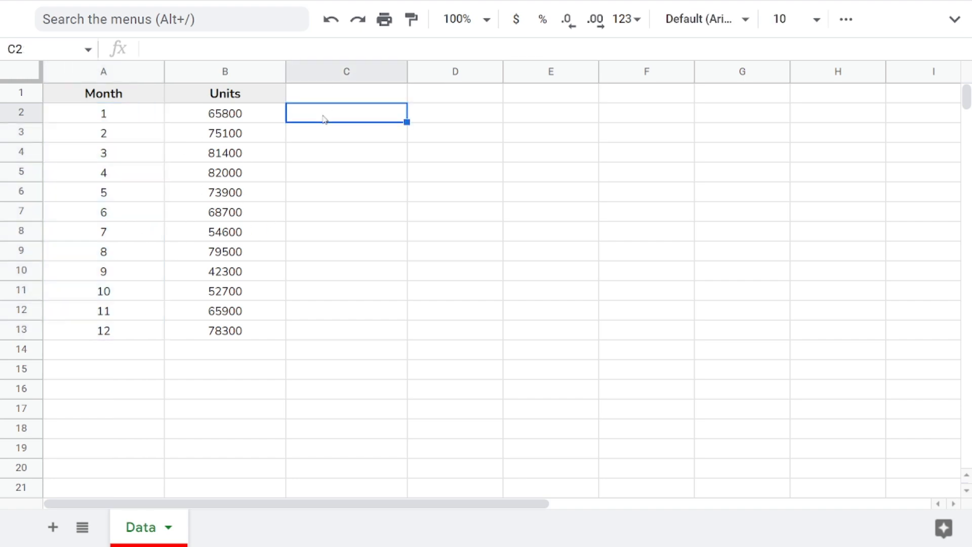
Step: Start an IF formula in C2 that returns "Jan" when A2 equals 1
key("Left")
key("Left")
key("Right")
key("Right")
type("=if")
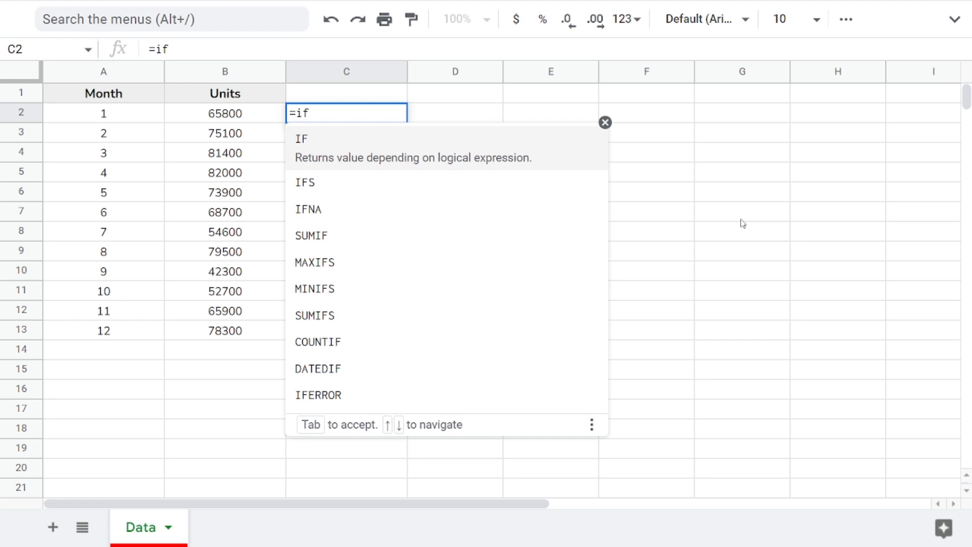
key("Tab")
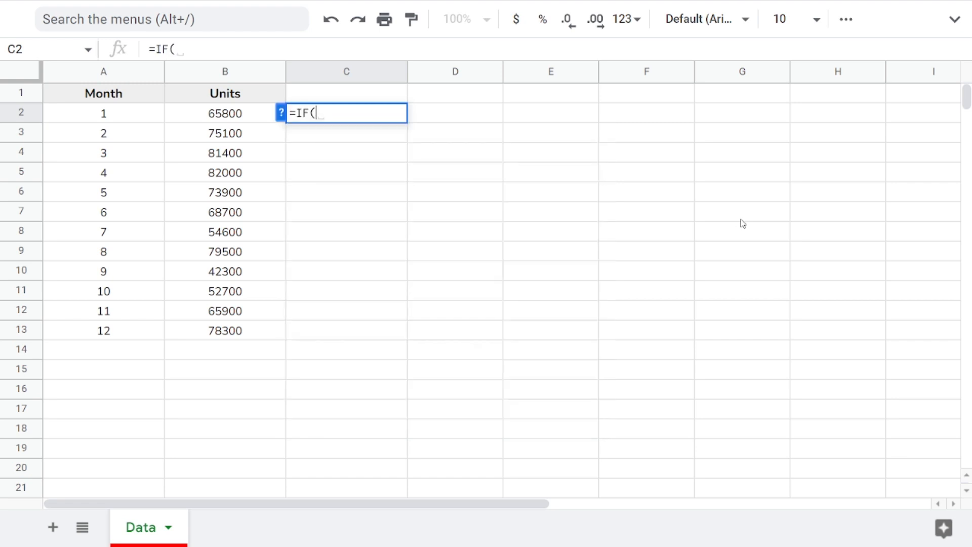
key("Left")
key("Left")
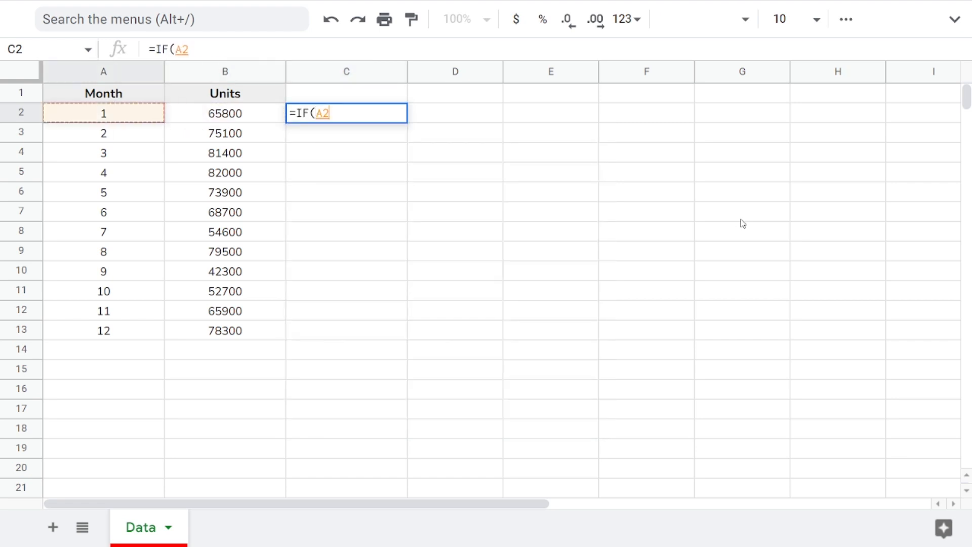
type("=")
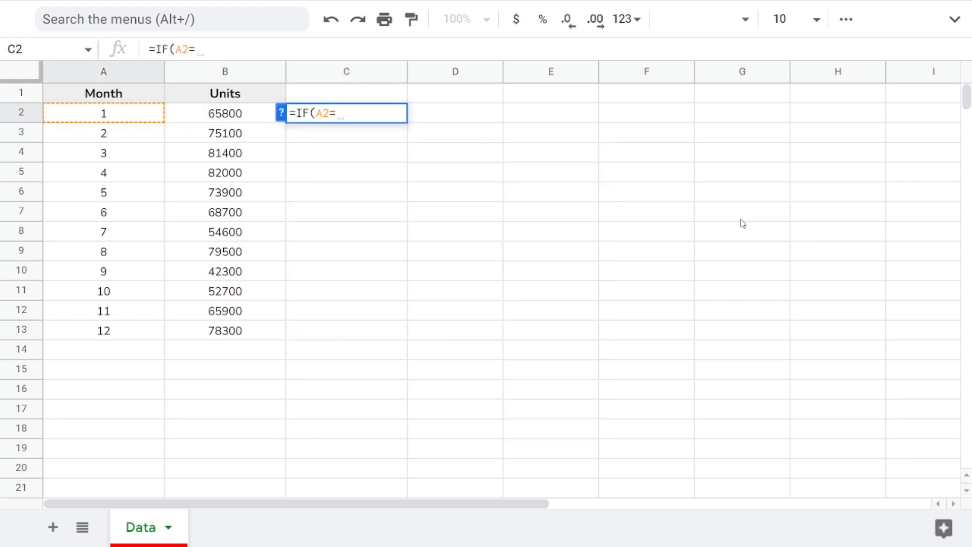
type("1,")
type("\"\"")
type("Jan")
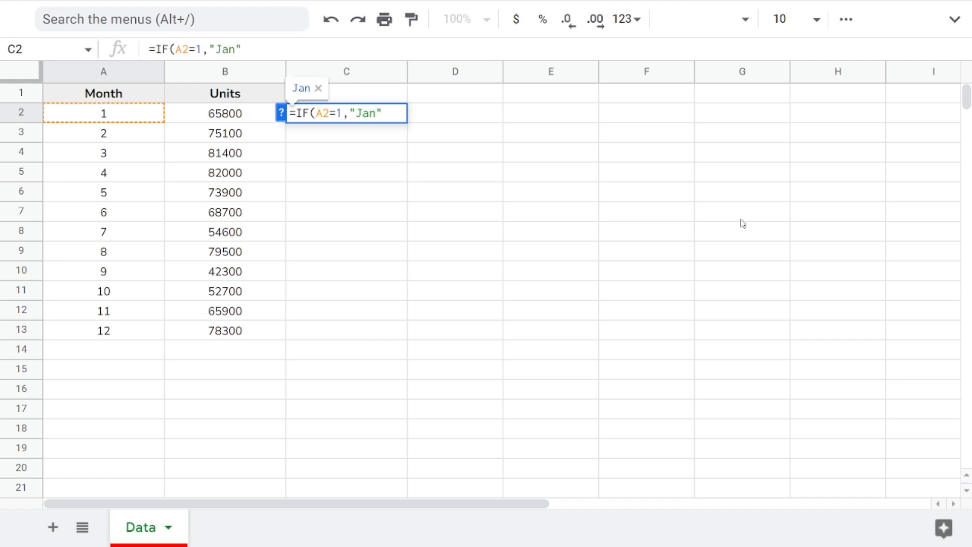
type(",if")
Step: Nest further IF conditions in the C2 formula returning "Feb" when A2=2 and "Mar" when A2=3
key("Tab")
key("Left")
key("Right")
key("Left")
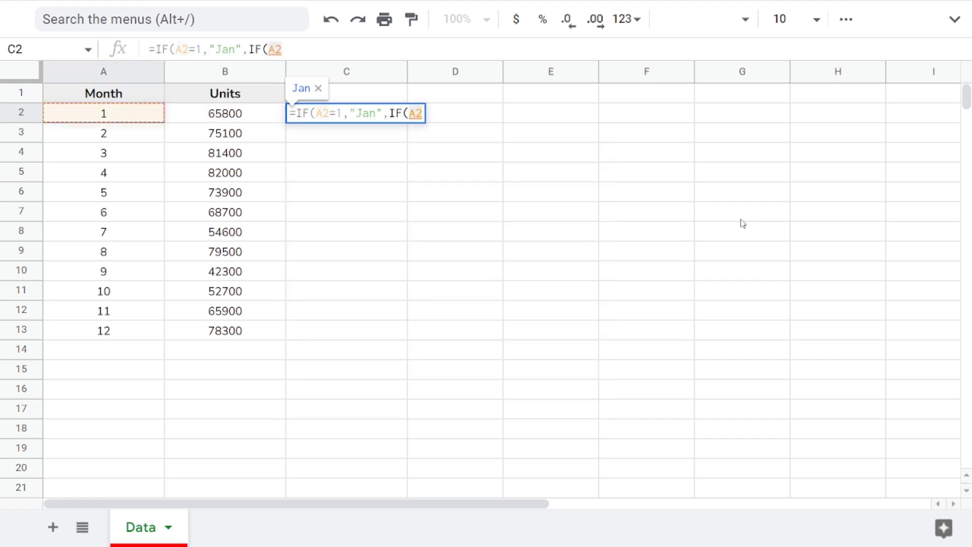
type("=IF(A2=1,\"Jan\",I")
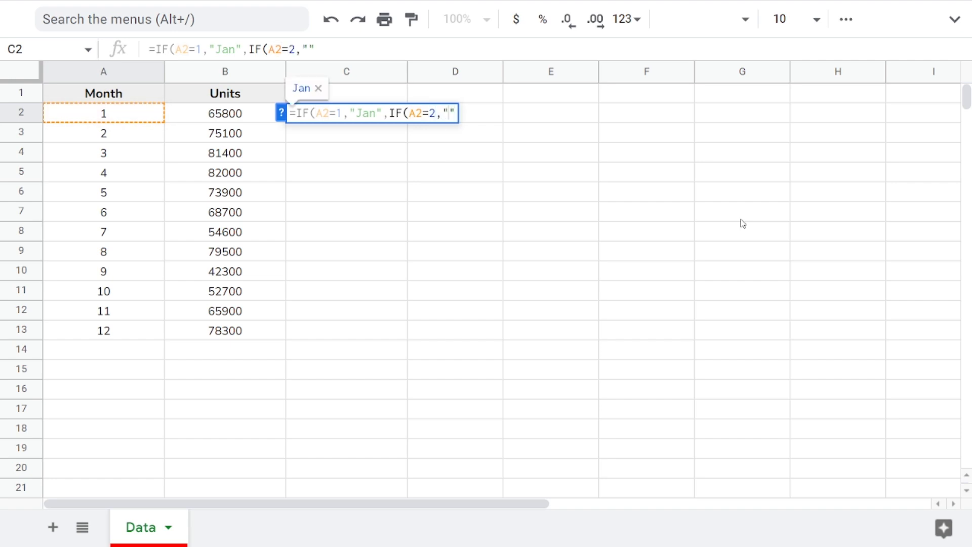
type("F(A2=2,\"Feb\",IF(A2=3")
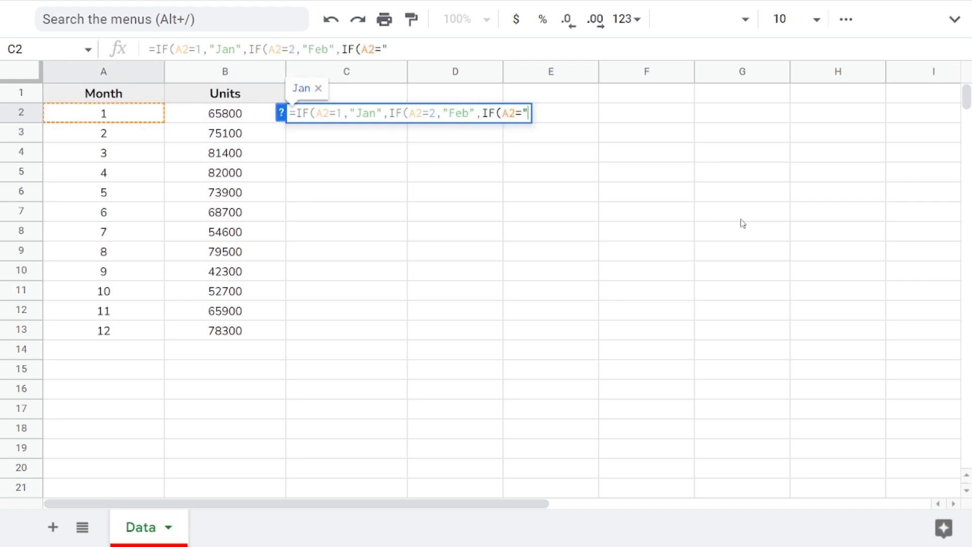
type(",\"Mar\",IF(")
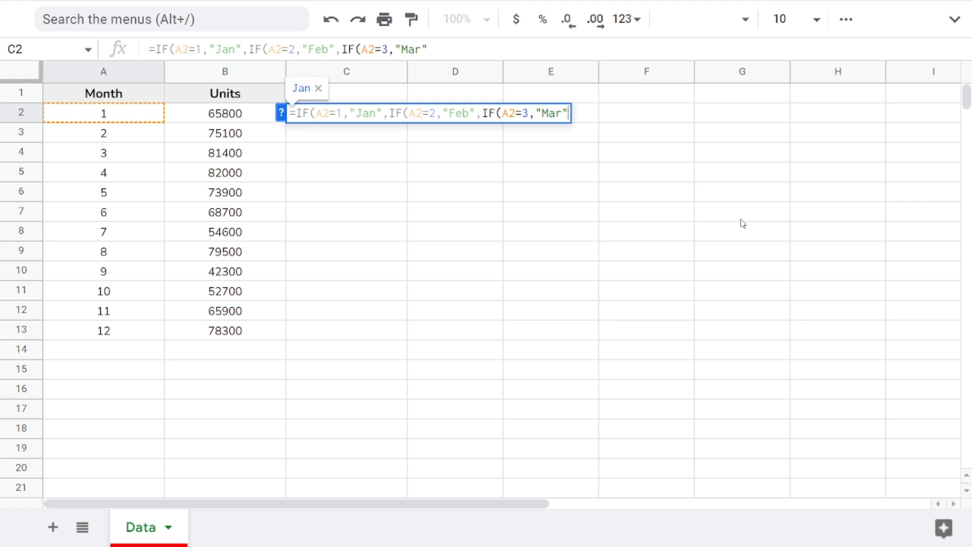
Step: Add nested IFs to the C2 formula returning "Apr" for 4, "May" for 5 and "Jun" for 6
key("Left")
key("Left")
type("=4,")
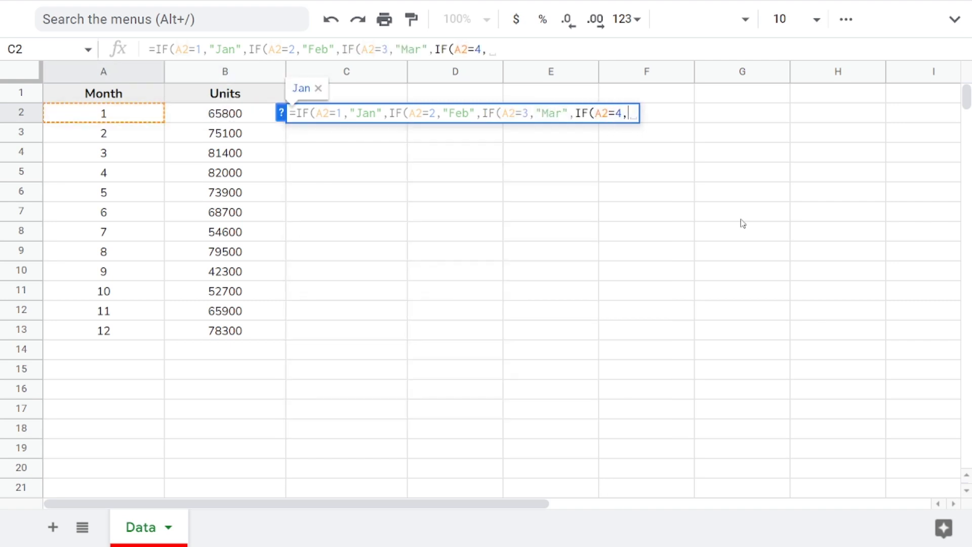
type("\"Apr\",IF(")
key("Left")
key("Left")
type("=")
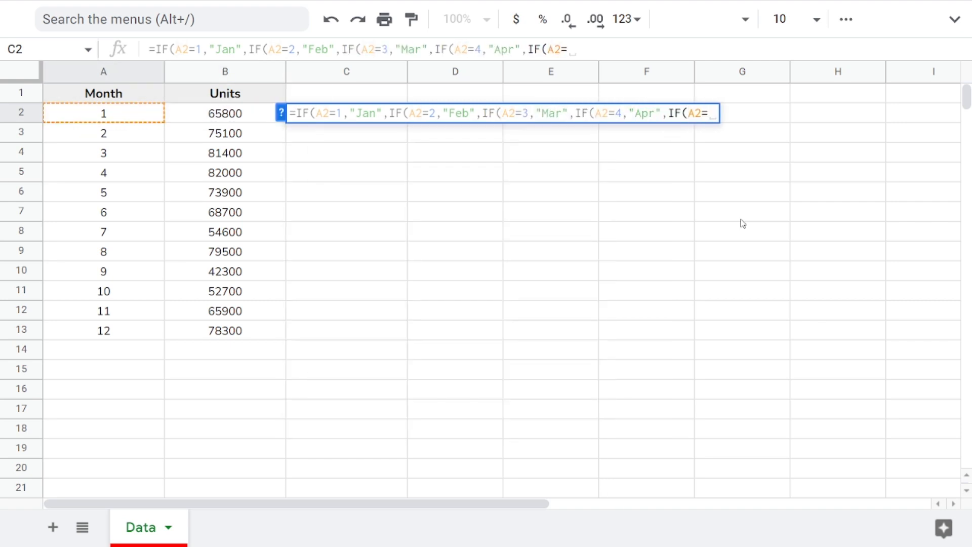
type("5,\"May\",IF(")
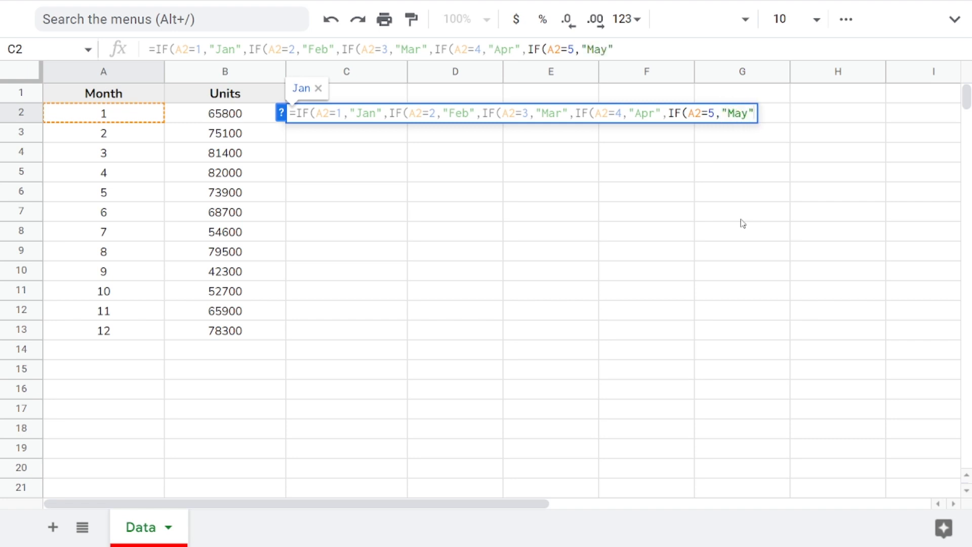
key("Left")
key("Left")
type("=6,\"Jun\",IF(")
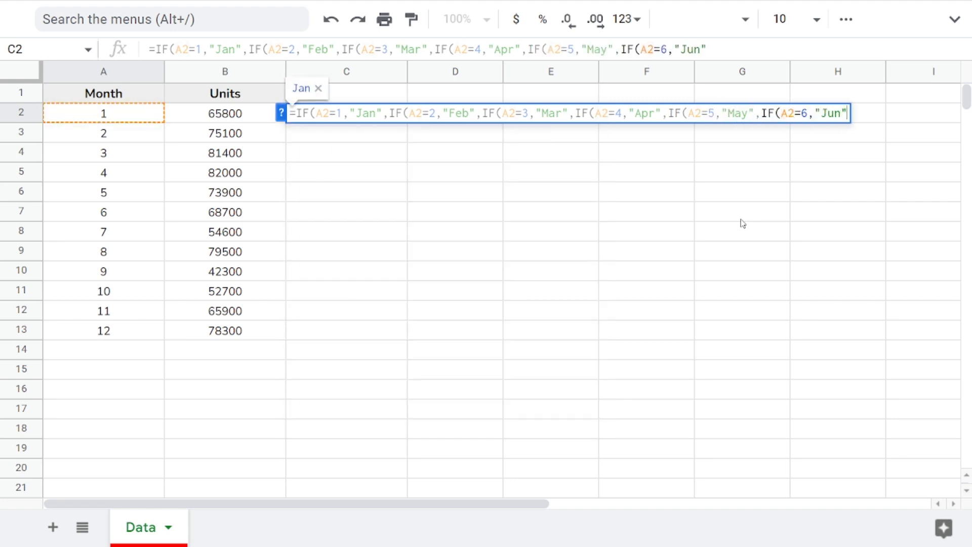
Step: Add nested IFs to the C2 formula returning "Jul" for 7, "Aug" for 8 and "Sep" for 9
key("Left")
key("Left")
type("=7,\"Jul\",IF(")
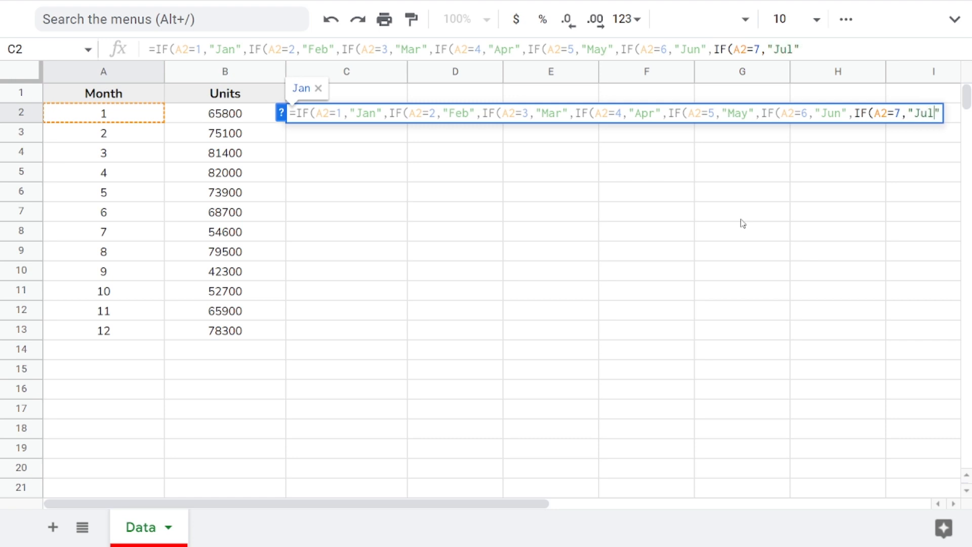
key("Left")
key("Left")
type("=8,\"Aug\",IF(")
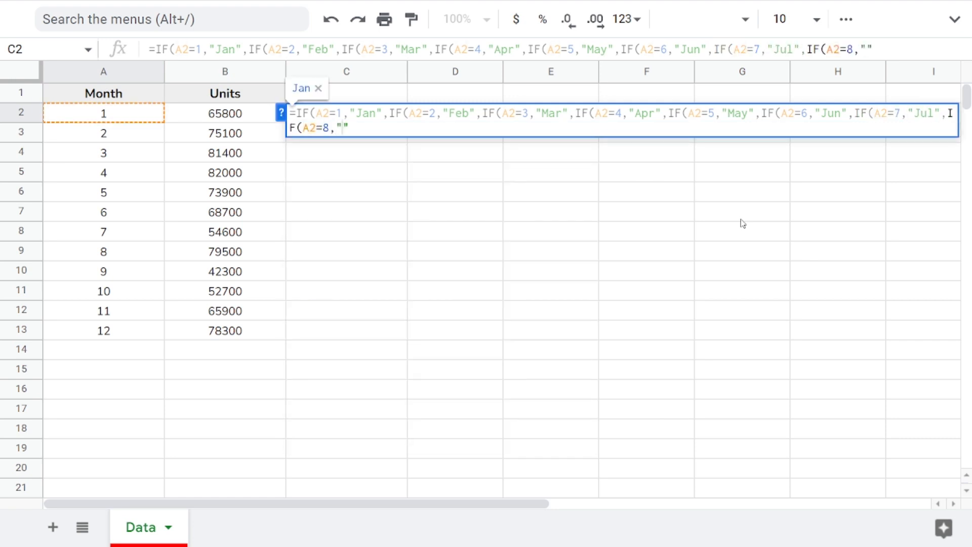
key("Left")
key("Left")
type("=9,\"Sep\",IF(")
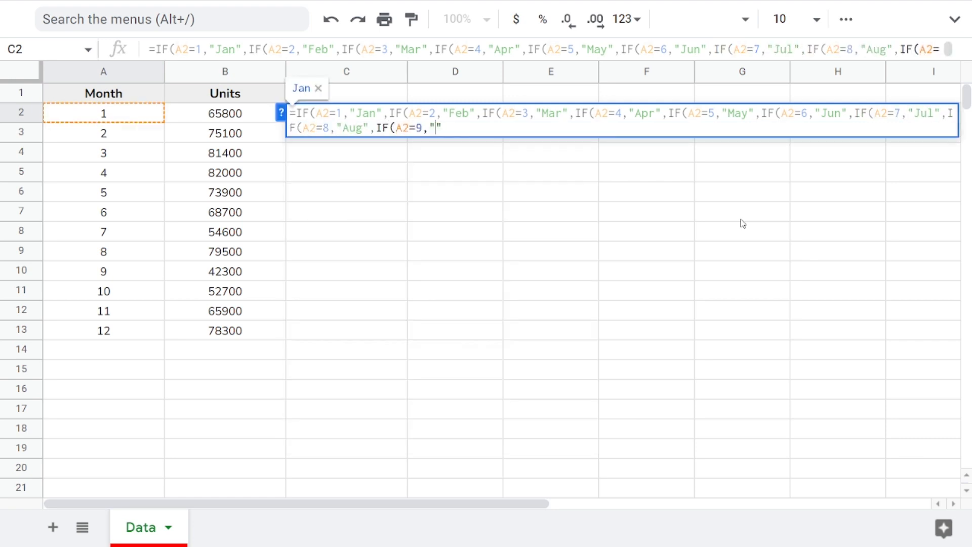
Step: Add nested IFs to the C2 formula returning "Oct" for 10, "Nov" for 11 and "Dec" for 12
key("Left")
key("Left")
type("=10,\"Oct\",IF(")
key("Left")
key("Left")
type("=11,\"Nov\",IF(")
key("Left")
key("Left")
type("=12,\"Dec\"")
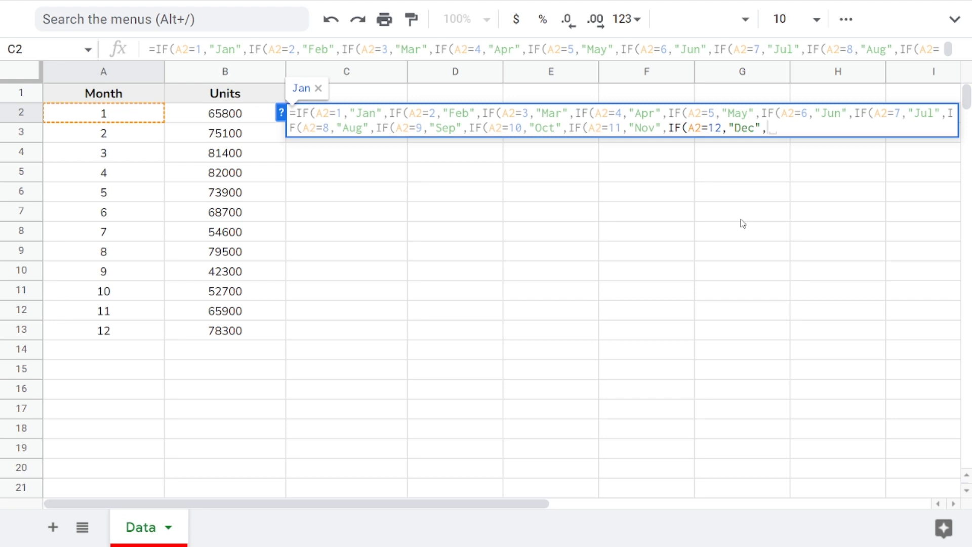
Step: Finish the C2 formula with an empty-text default and twelve closing parentheses, enter it, and accept the suggested autofill
type(",\"\"")
type("))))))))))")
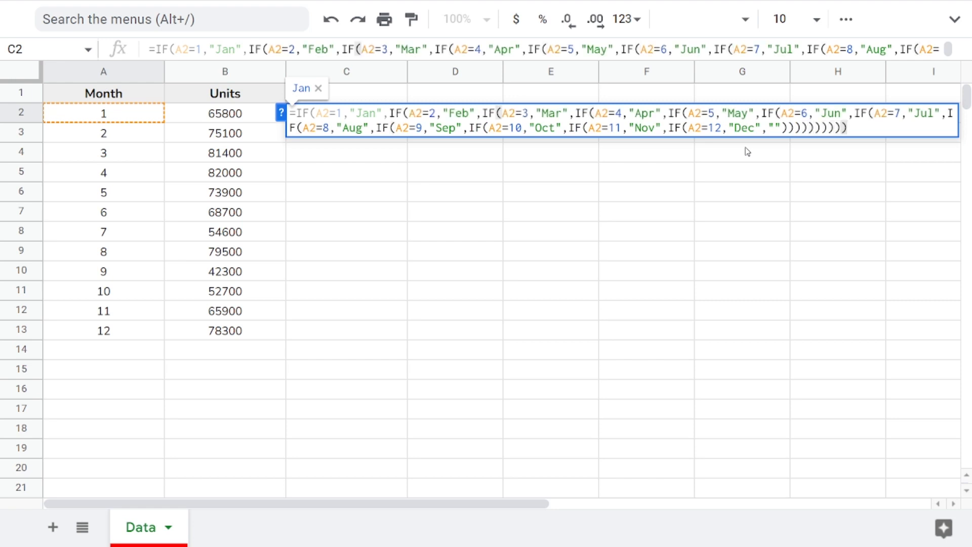
type(")")
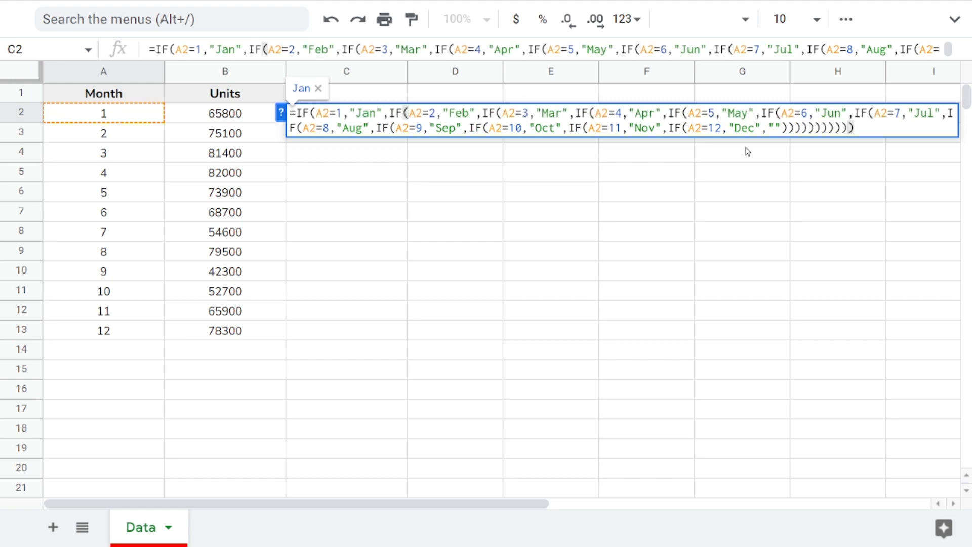
key("Return")
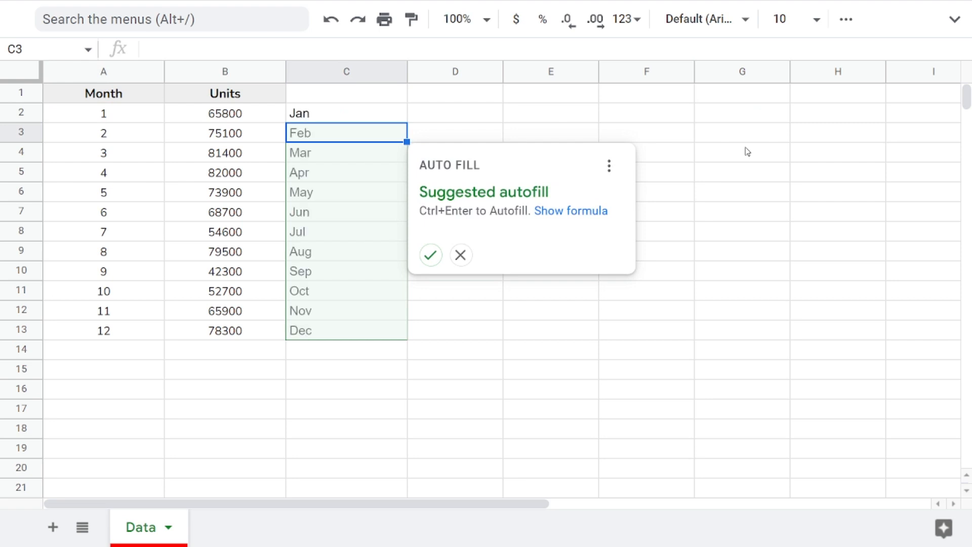
left_click(431, 255)
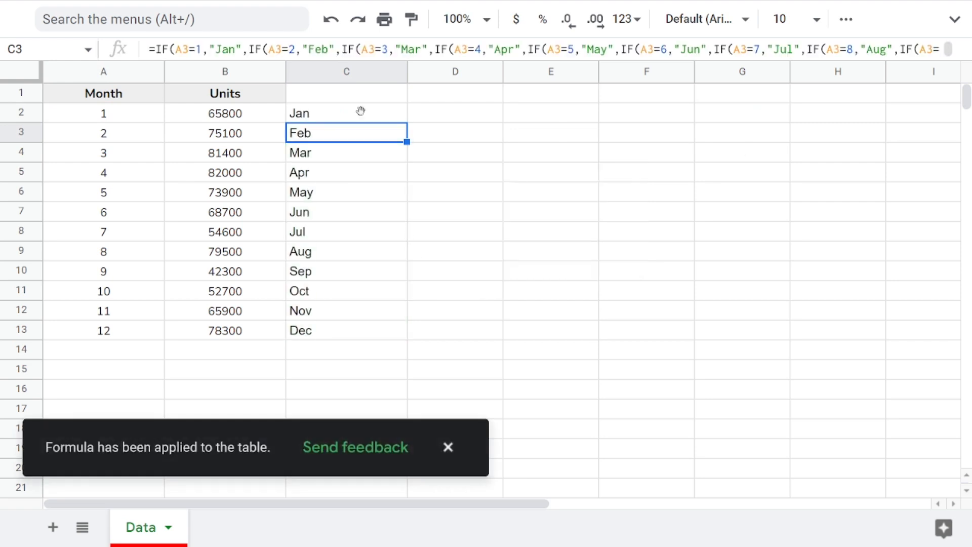
Step: Center-align the month names in C2:C13
left_click_drag(363, 112, 321, 340)
left_click(447, 448)
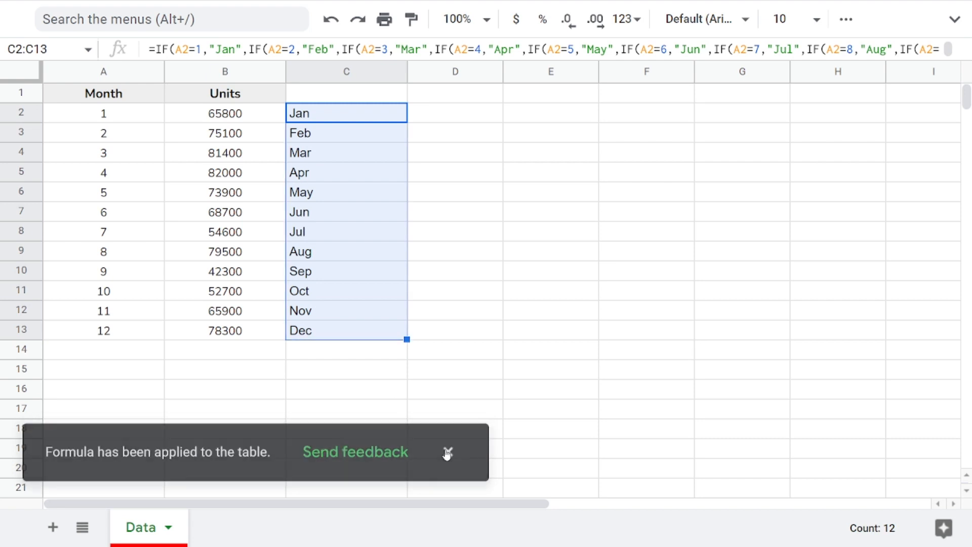
left_click(855, 21)
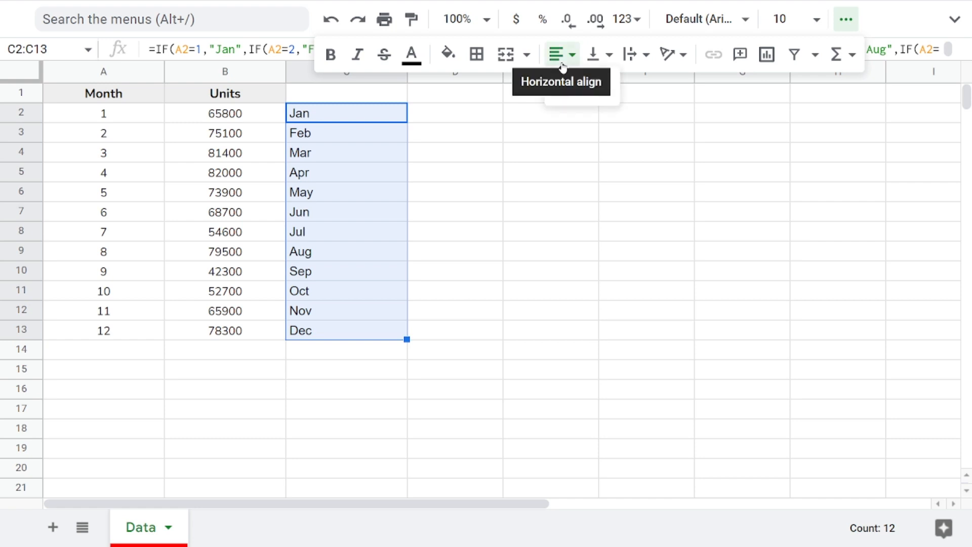
left_click(581, 92)
left_click(846, 19)
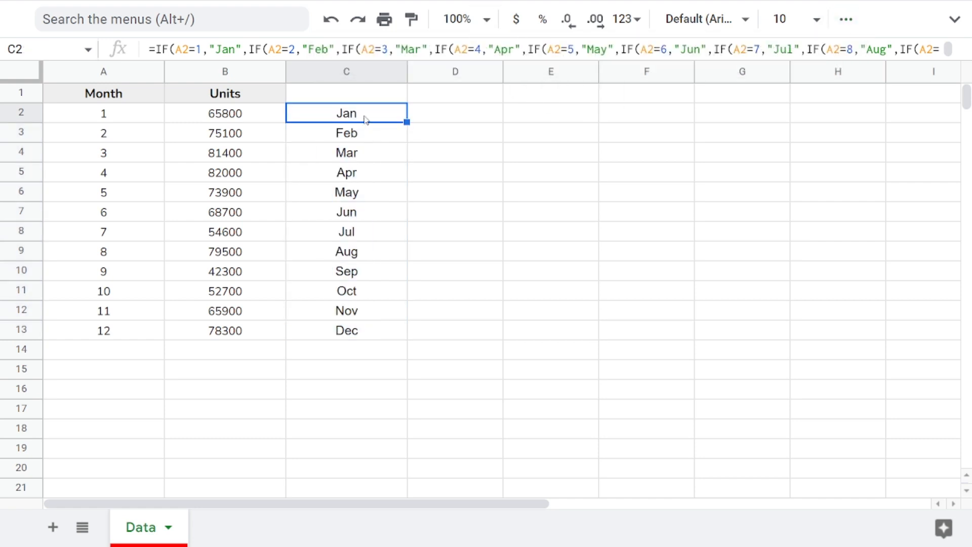
Step: Open the nested IF formula in C2 to review it without changing anything
key("Left")
key("Left")
key("Right")
key("Right")
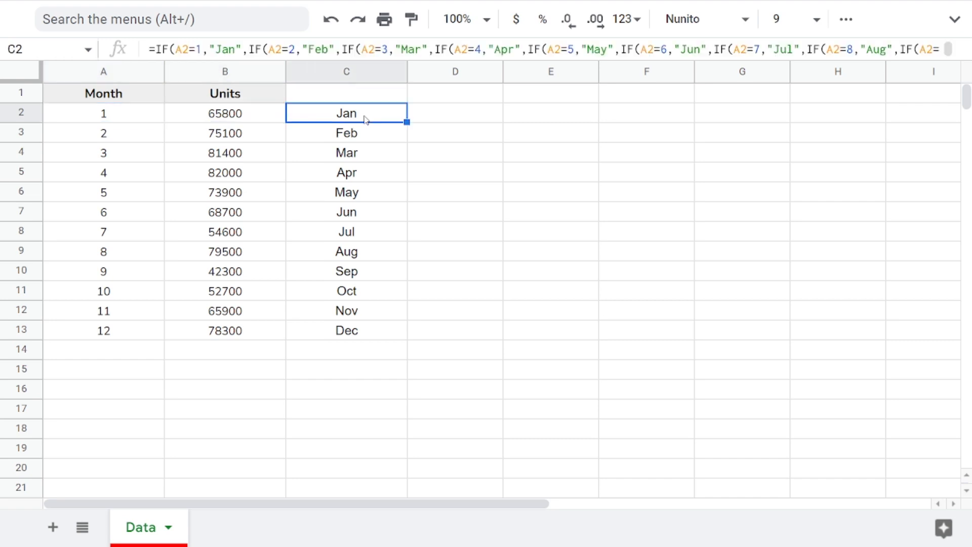
key("Left")
key("Left")
key("Right")
key("Right")
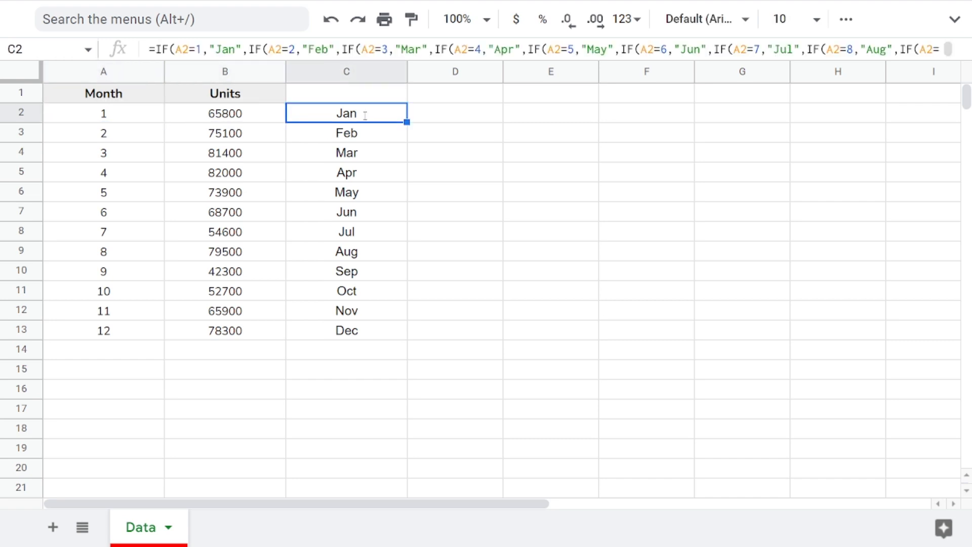
double_click(366, 118)
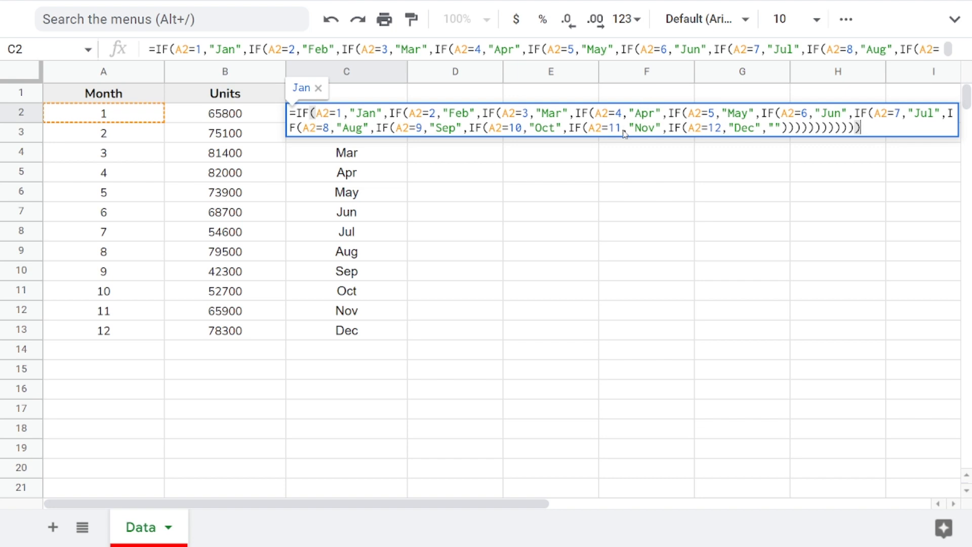
key("Escape")
Step: Start an IFS formula in D2 with the first condition A2=1 returning "Jan"
left_click(456, 123)
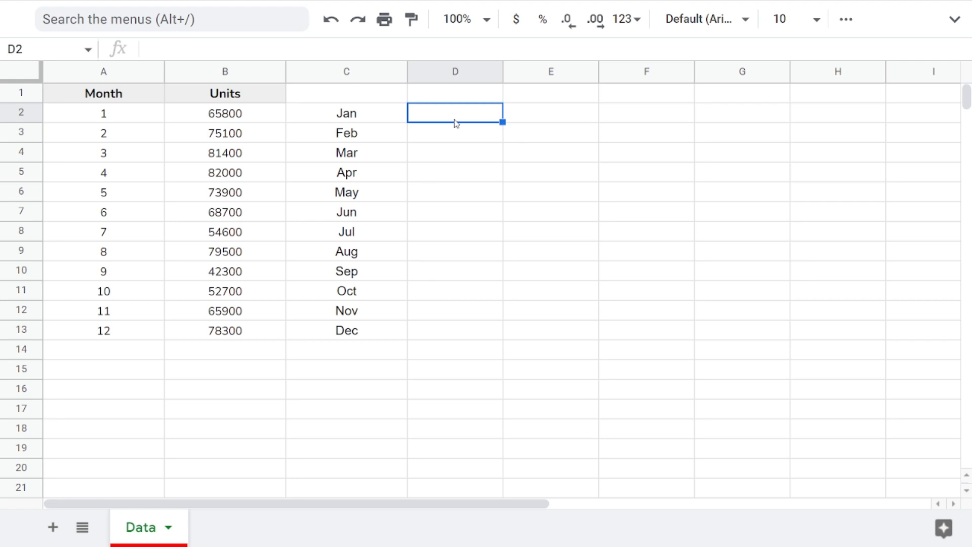
type("=")
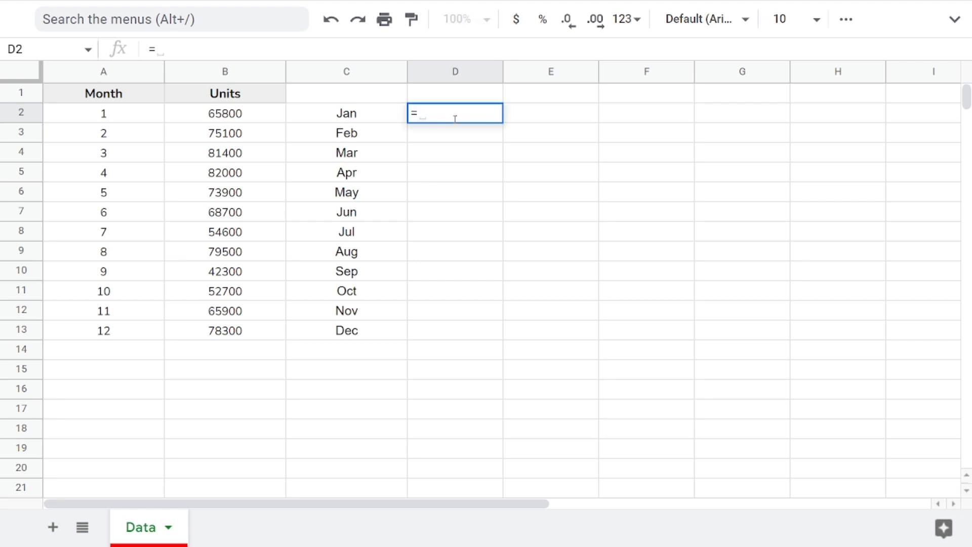
type("ifs")
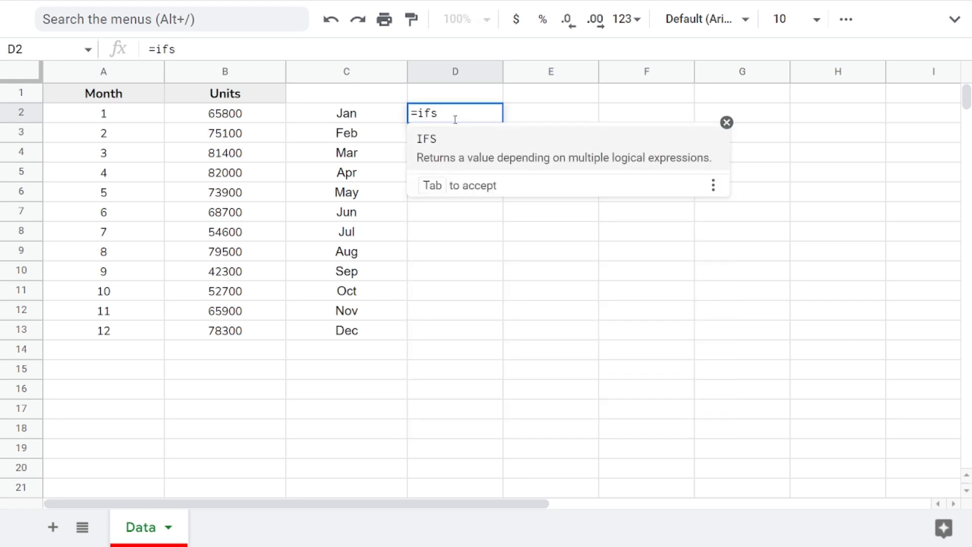
key("Tab")
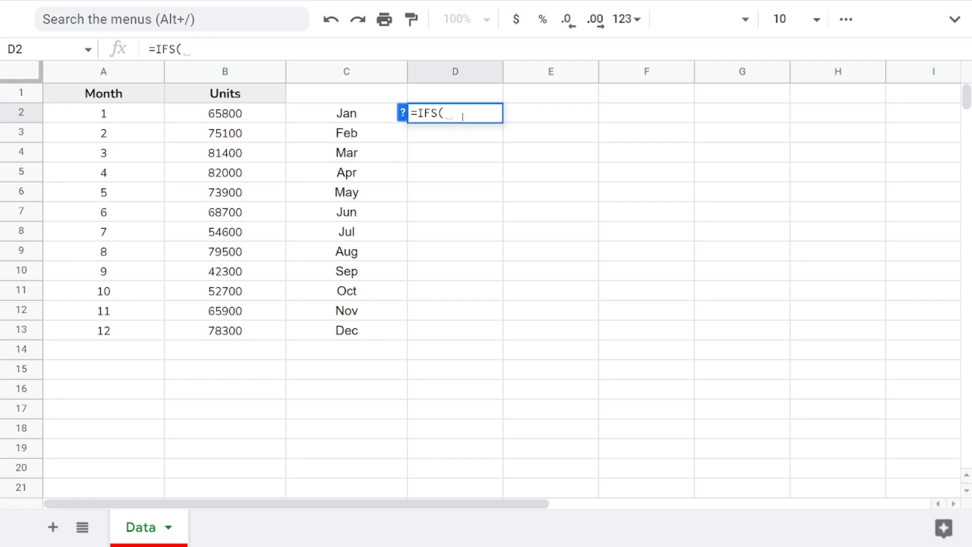
left_click(402, 112)
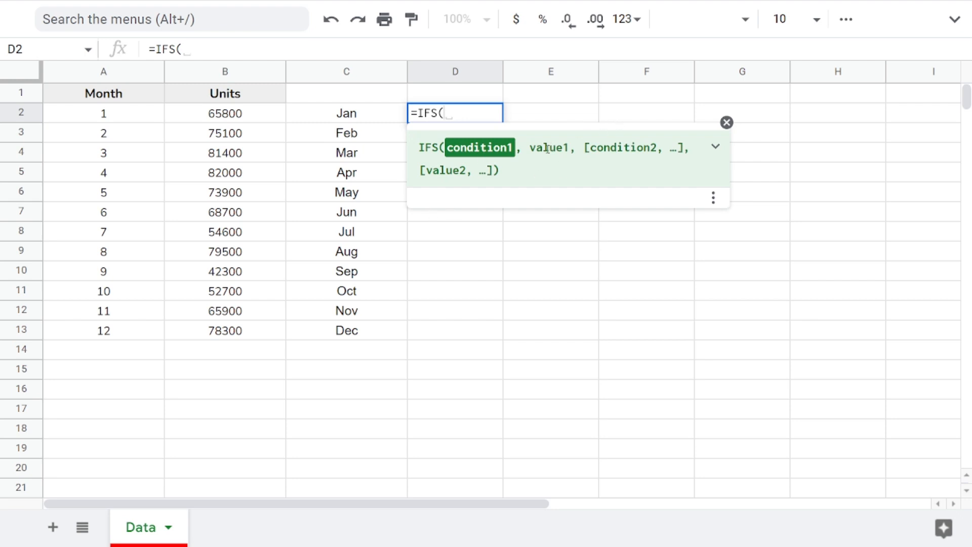
left_click(727, 123)
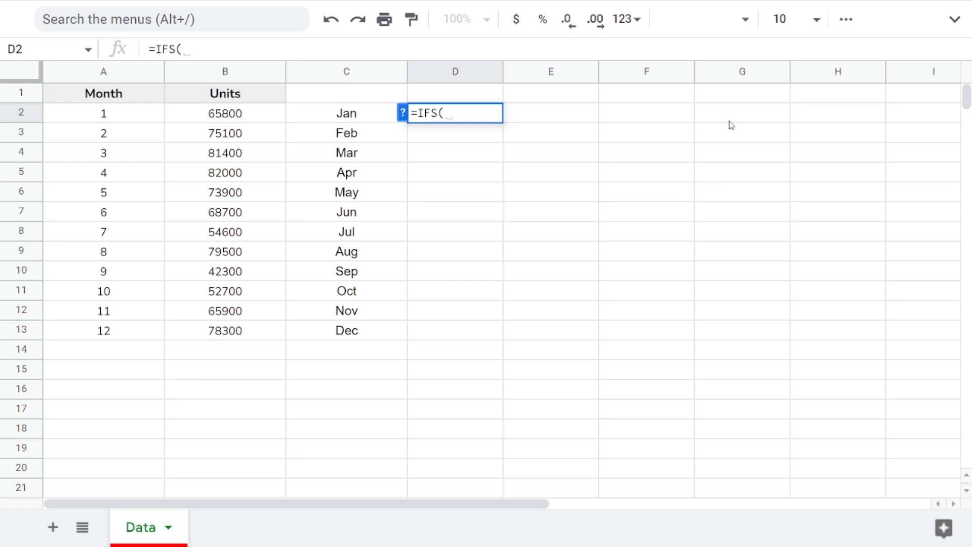
key("Left")
key("Left")
key("Left")
type("=1")
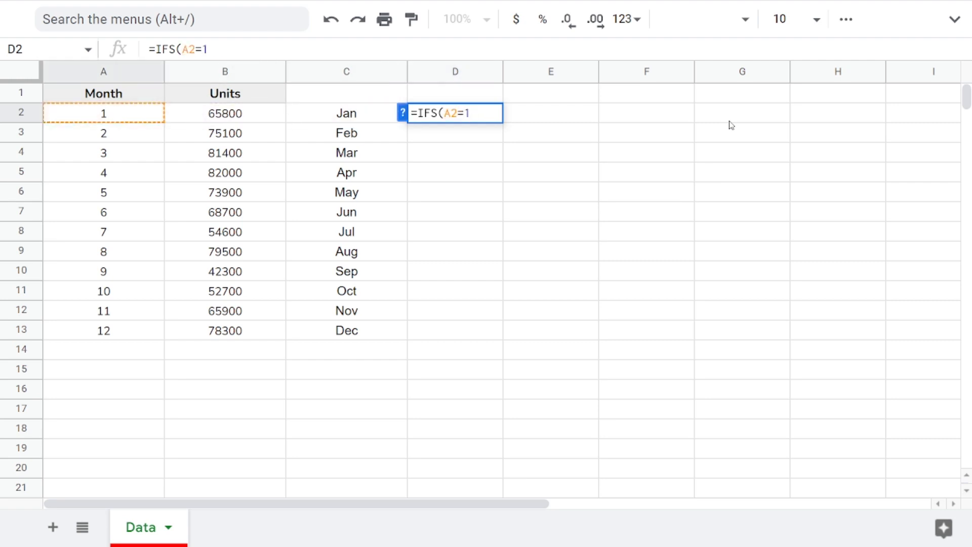
type(", \"\"")
key("Left")
type("Jan,")
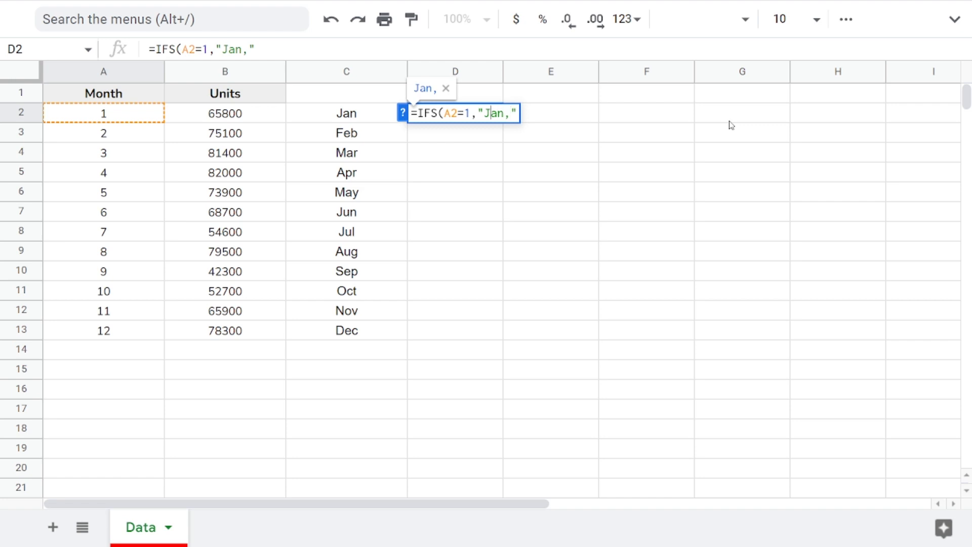
key("BackSpace")
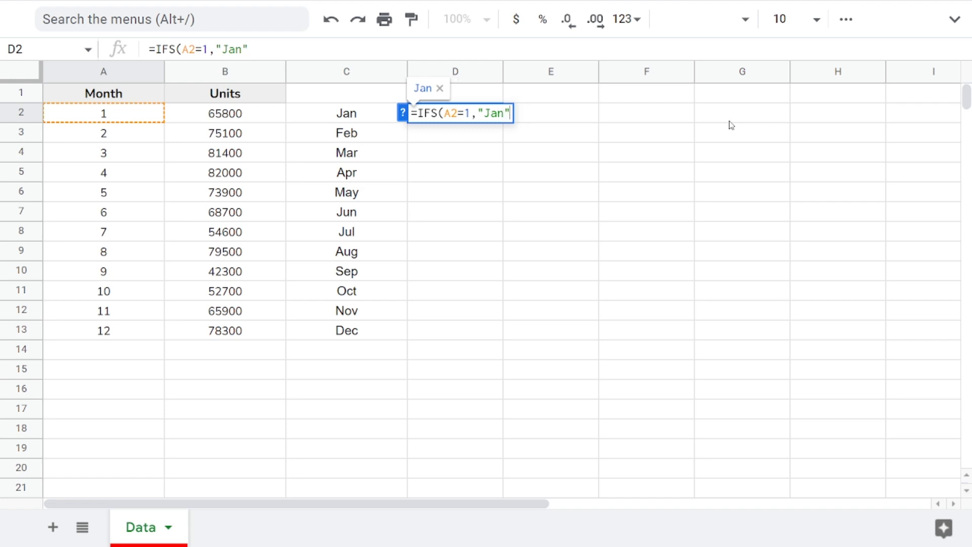
Step: Add IFS conditions A2=2 through A2=5 returning "Feb", "Mar", "Apr" and "May"
key("Right")
type(",")
key("Left")
key("Left")
key("Left")
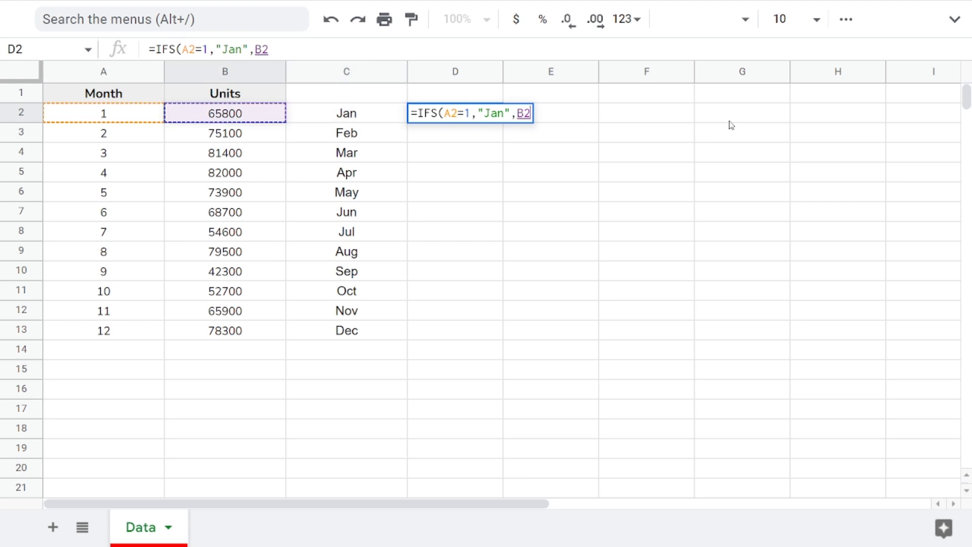
type("=")
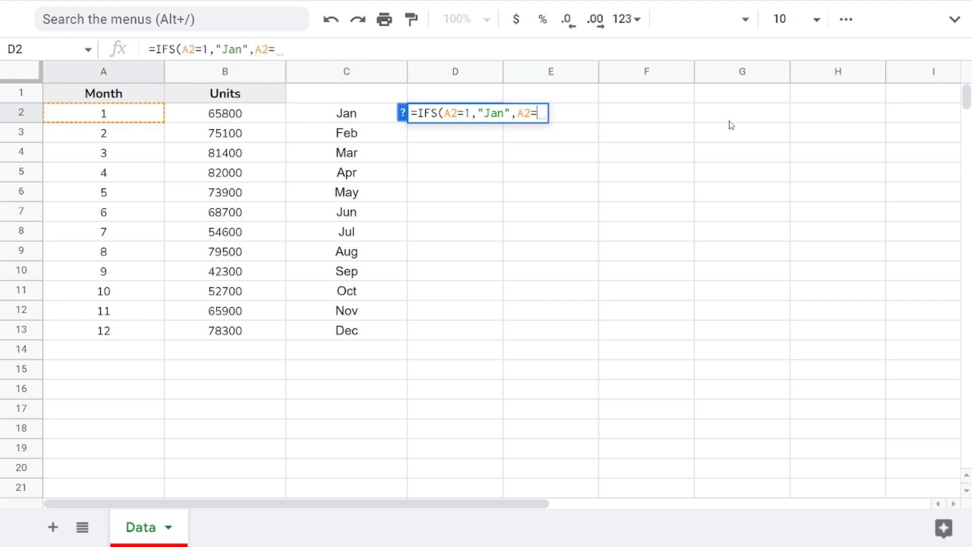
type("2,\"\"")
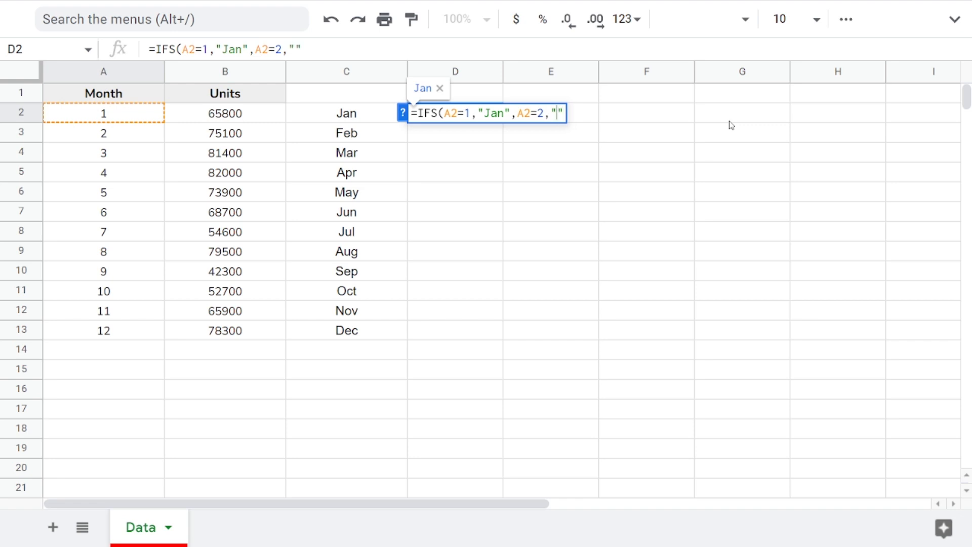
type("Feb\"")
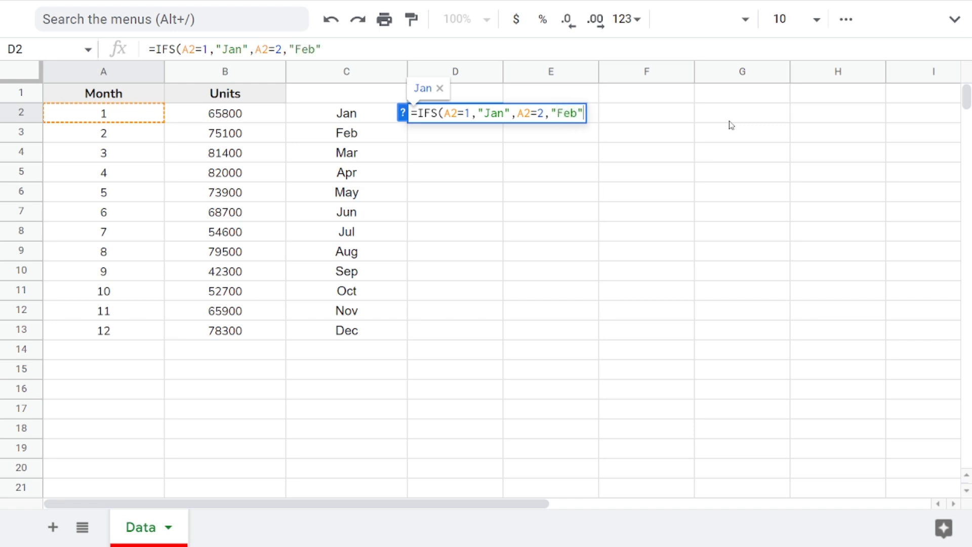
type(",")
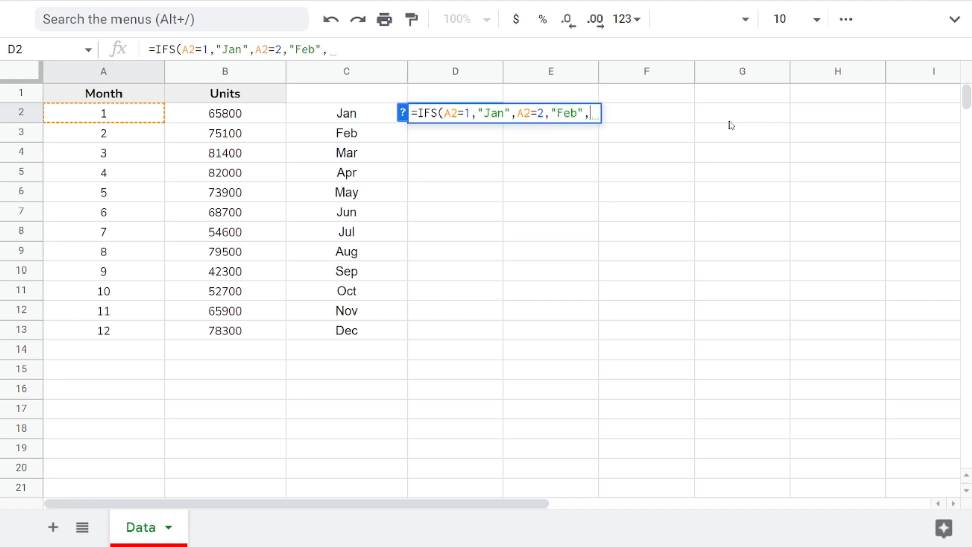
type("A2=3,\"Mar\",A2=4,")
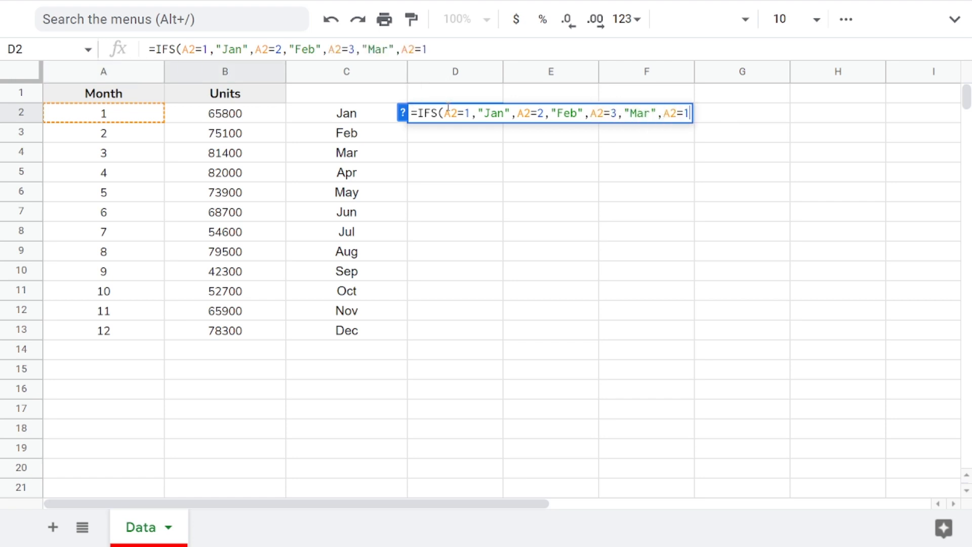
type("\"")
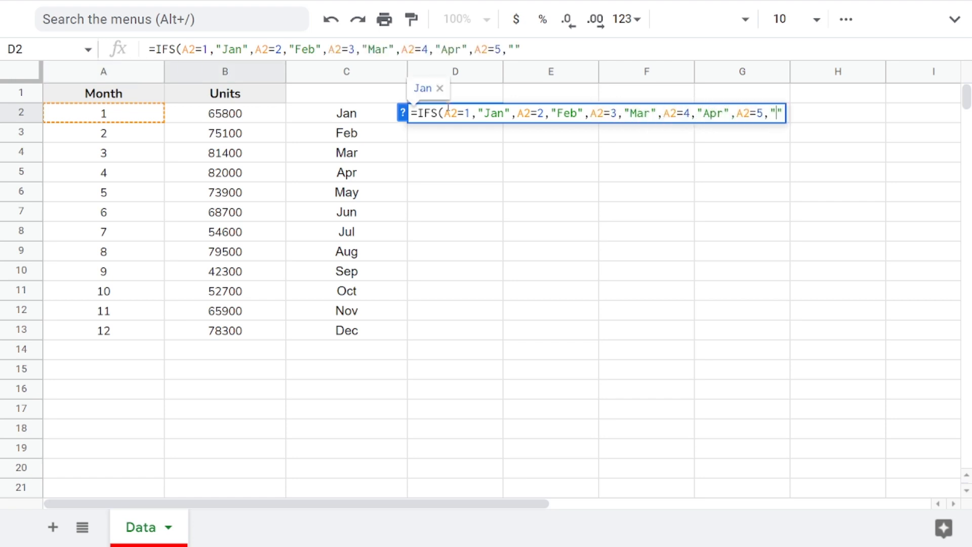
type("Apr\",A2=5,\"May\",A2=6,\"Jun\",A2=7,\"\"")
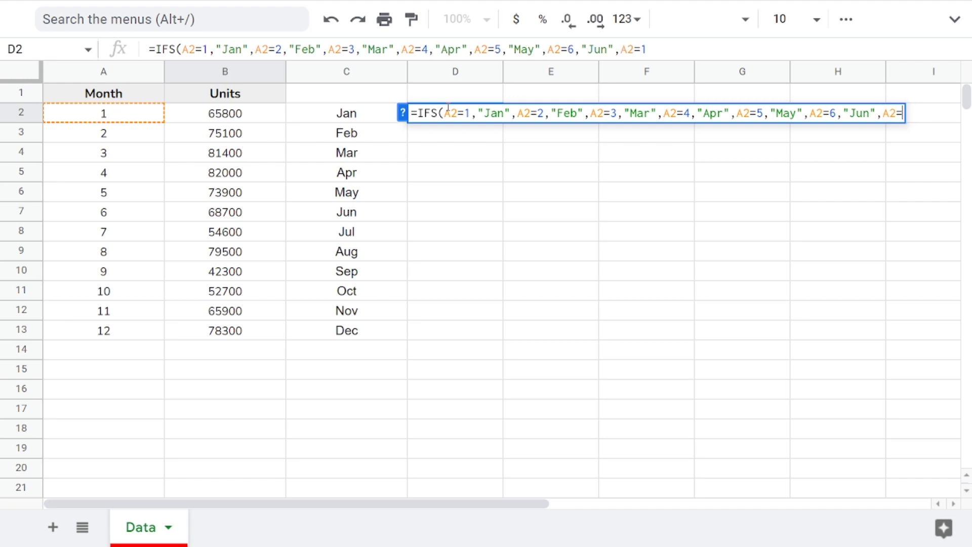
type("Jul,A2=")
Step: Add IFS conditions A2=6 through A2=12 returning "Jun" through "Dec"
key("BackSpace")
key("BackSpace")
key("BackSpace")
key("BackSpace")
type("\",A2=8,\"Aug\",A2=9,")
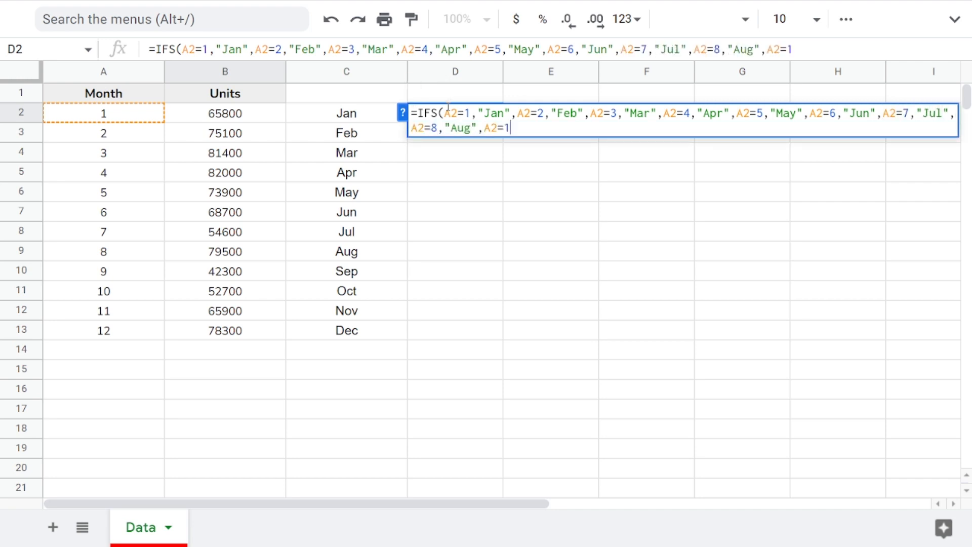
type("\"Sep\",A2=")
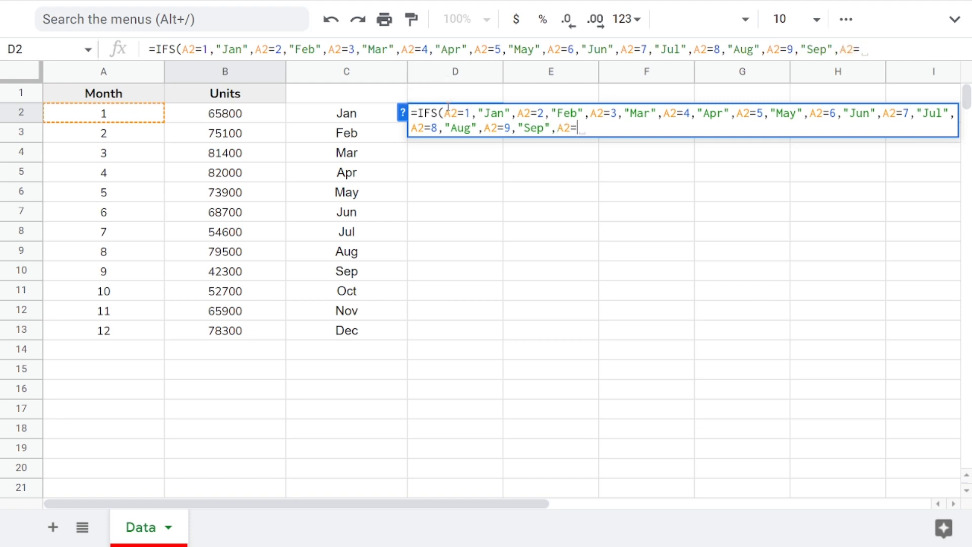
type("10,\"Oct\",A2=11,\"Nov\"")
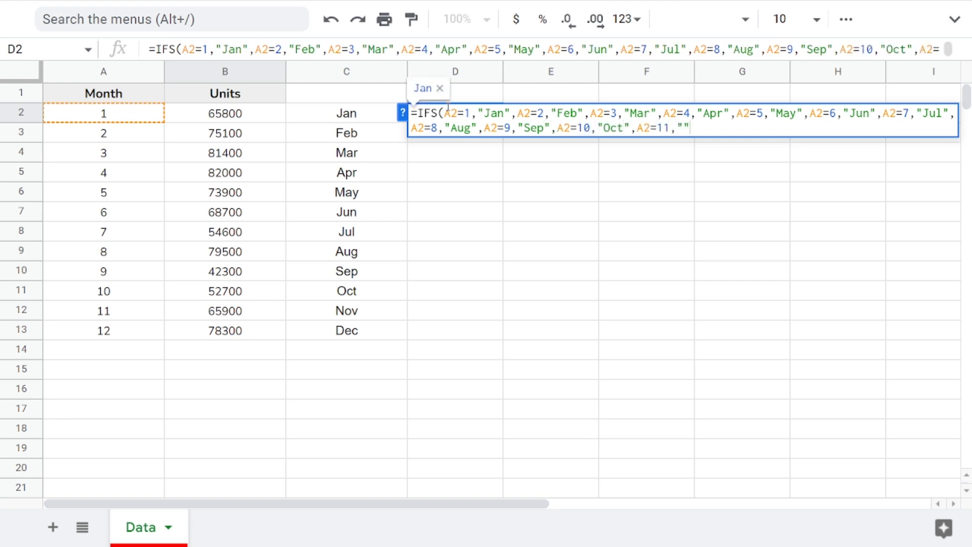
type(",A2=12,\"\"Dec")
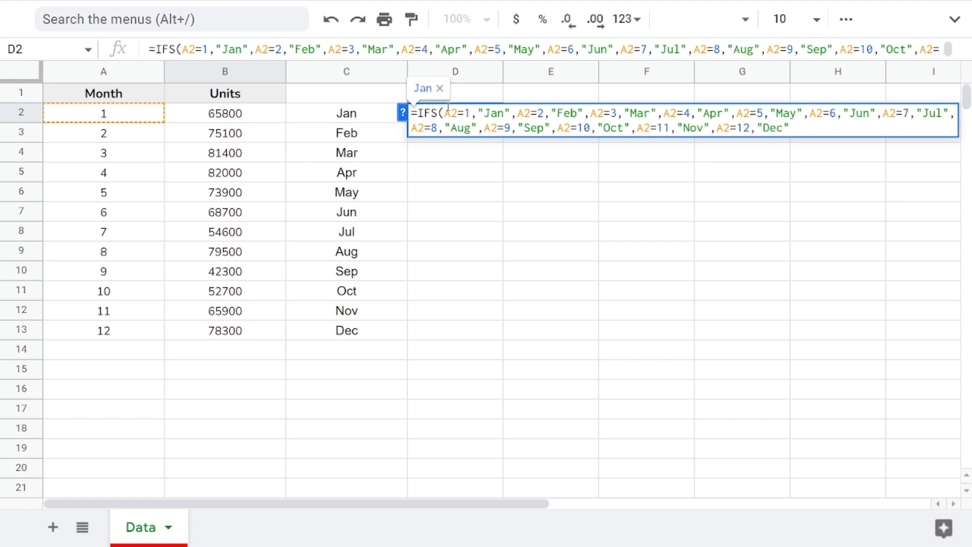
type(")")
Step: Close the IFS, wrap it in IFERROR with an empty-text fallback, enter it in D2, and accept the suggested autofill
key("Home")
key("Right")
key("alt+Return")
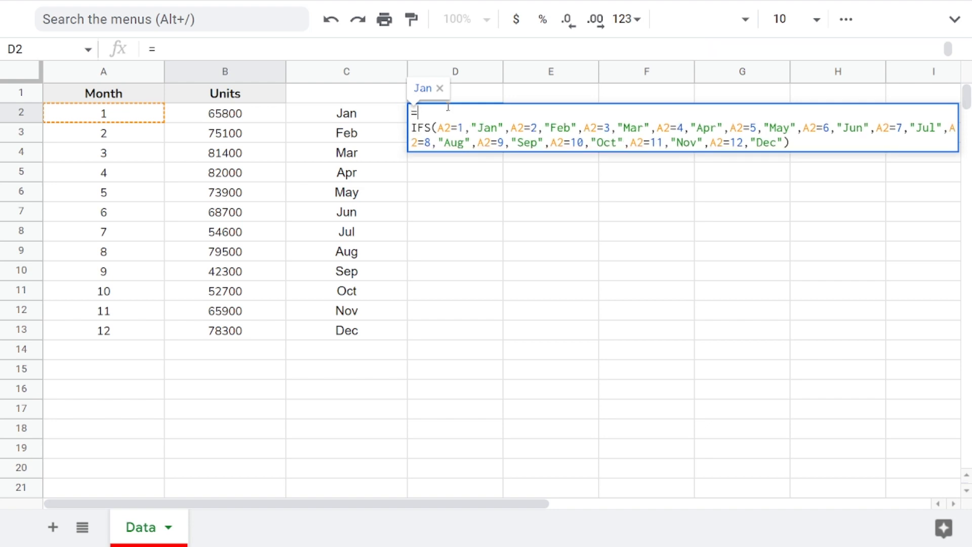
type("ifer")
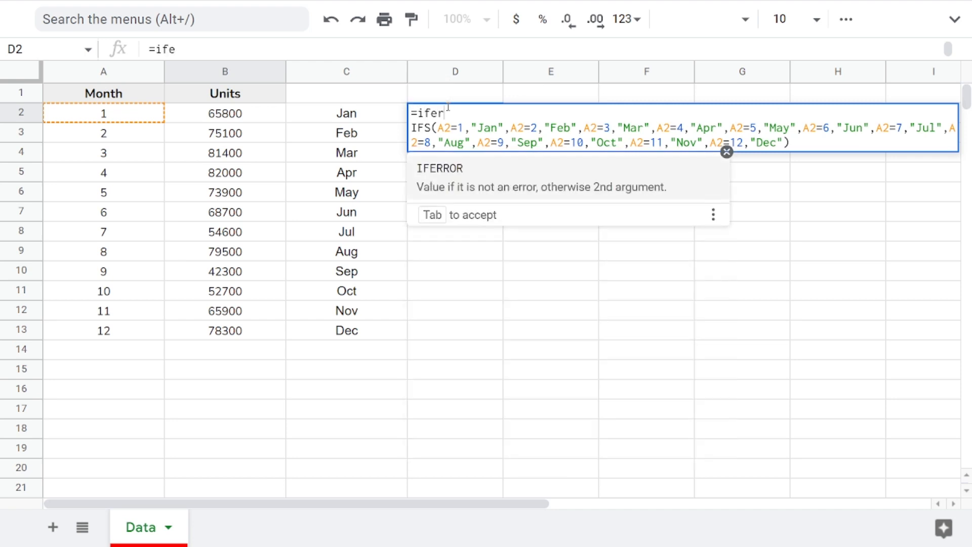
key("Tab")
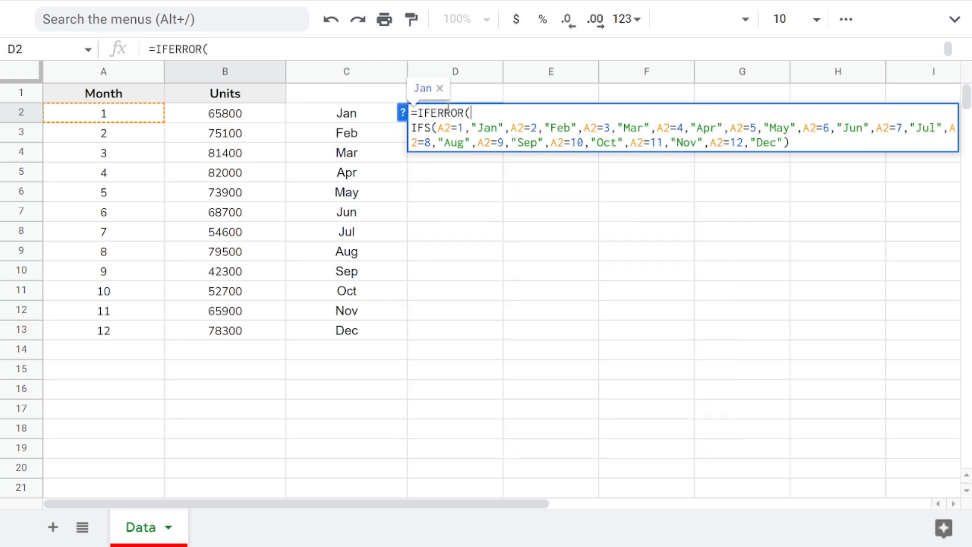
key("Delete")
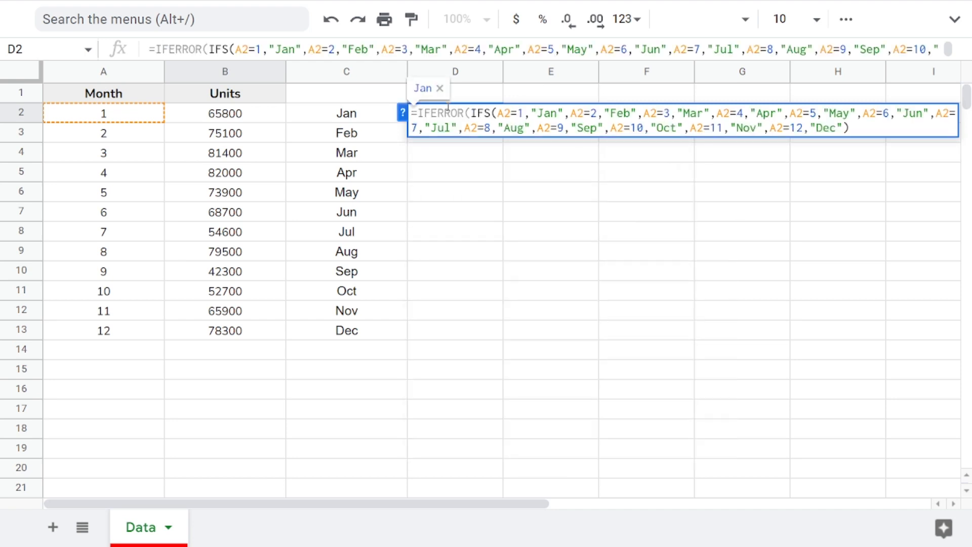
key("End")
type(",\"\")")
key("Return")
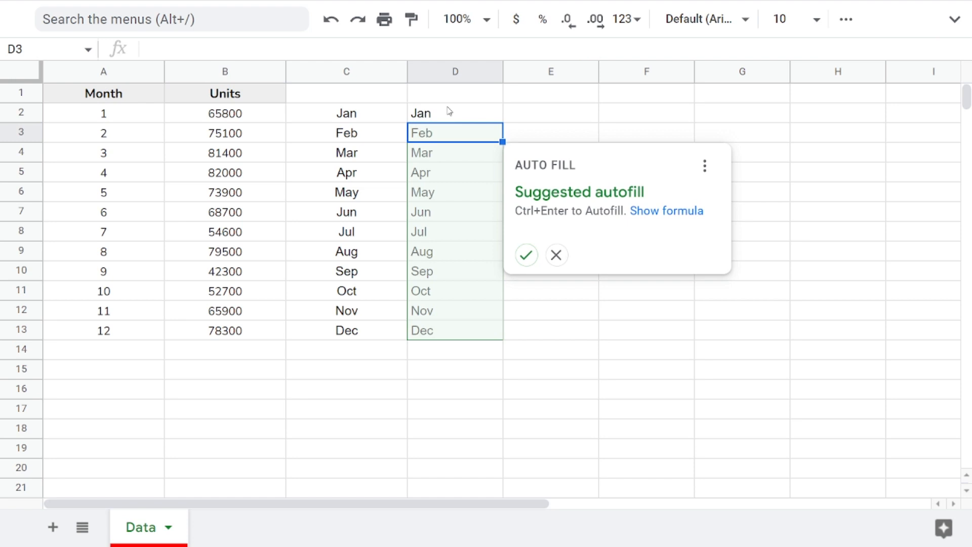
key("ctrl+Return")
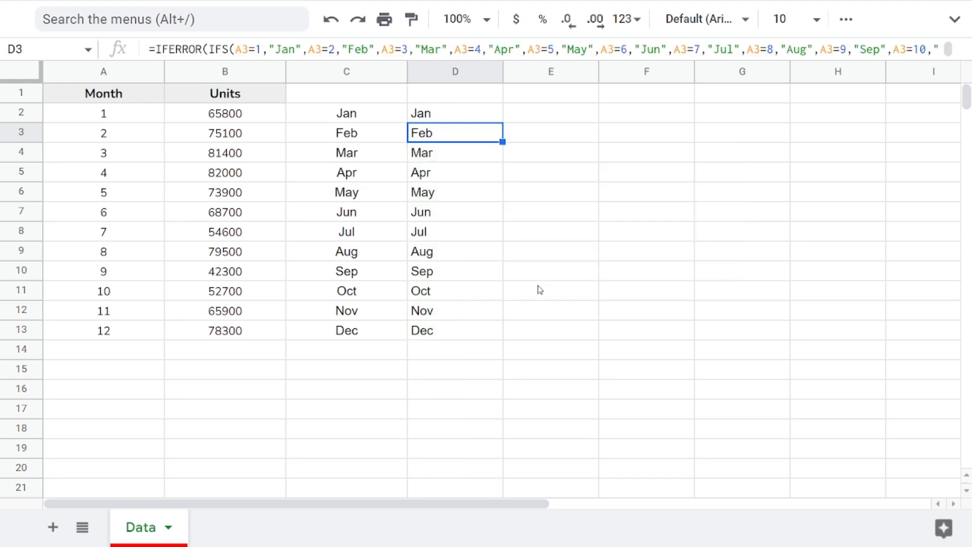
Step: Center-align the month names in D2:D13
left_click(461, 119)
left_click_drag(460, 135, 446, 329)
left_click(846, 21)
left_click(556, 55)
left_click(584, 90)
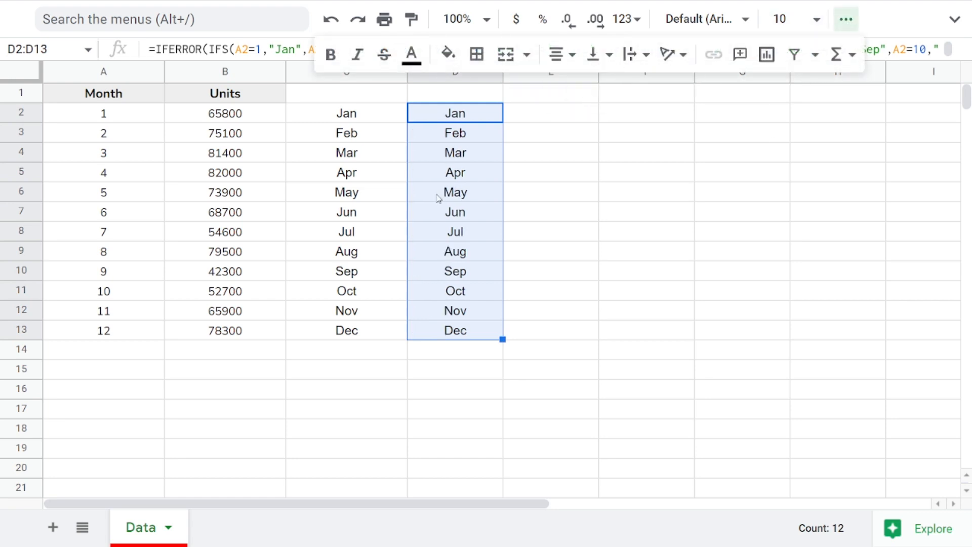
Step: Step through the IFS formulas in column D and compare them with the nested IF formula in C2
key("Down")
key("Down")
key("Down")
key("Down")
key("Down")
key("Down")
key("Down")
key("Down")
key("Down")
key("Down")
key("Down")
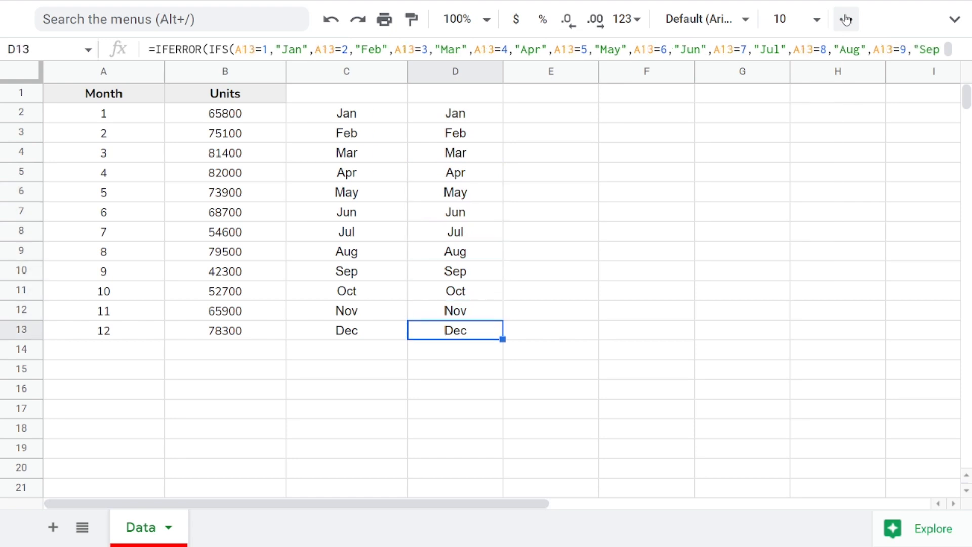
key("ctrl+Up")
key("Down")
key("Down")
key("Down")
key("Down")
key("Down")
key("Down")
key("Down")
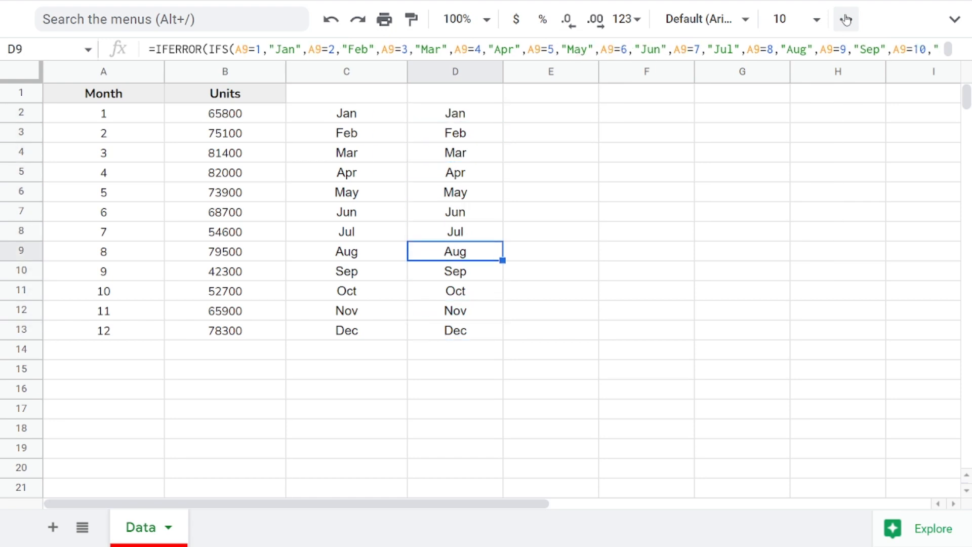
key("Left")
key("Right")
key("ctrl+Up")
key("F2")
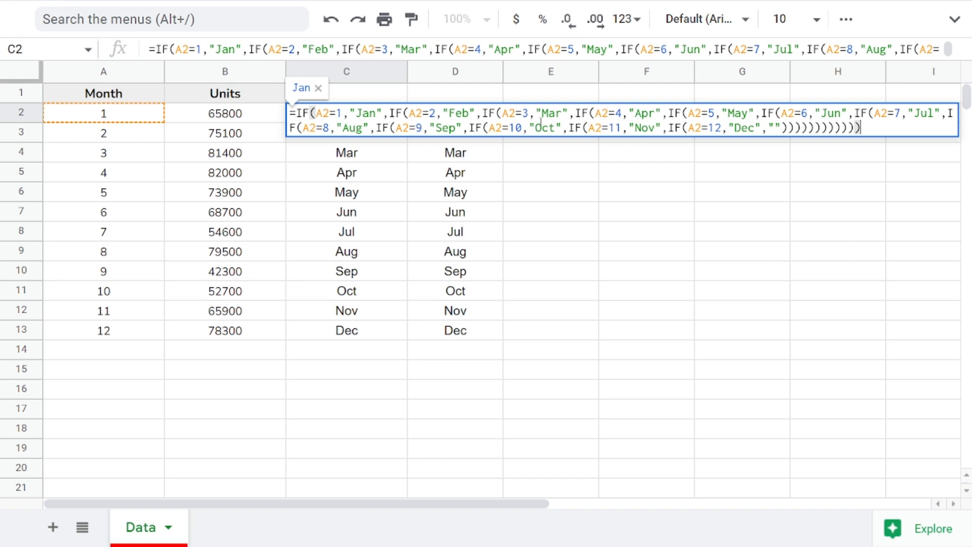
key("Escape")
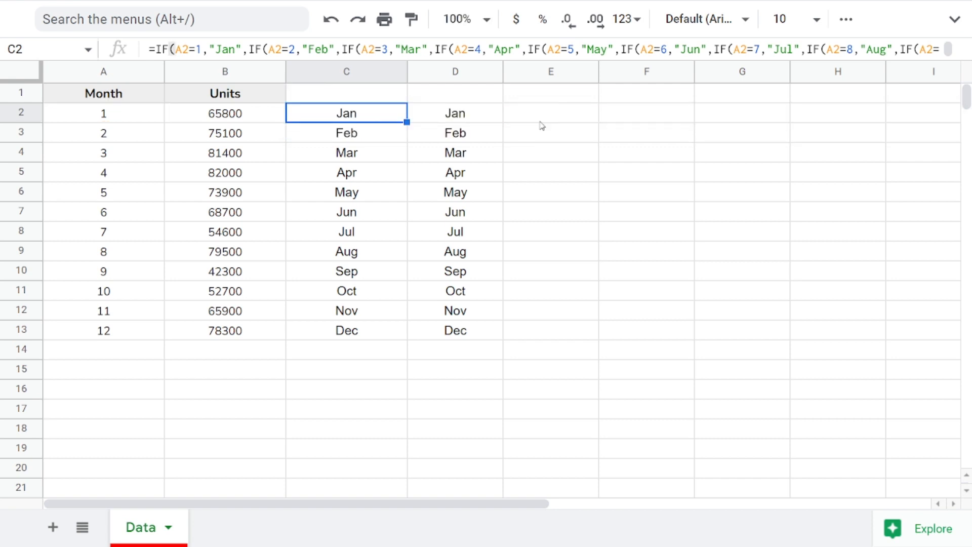
left_click(470, 124)
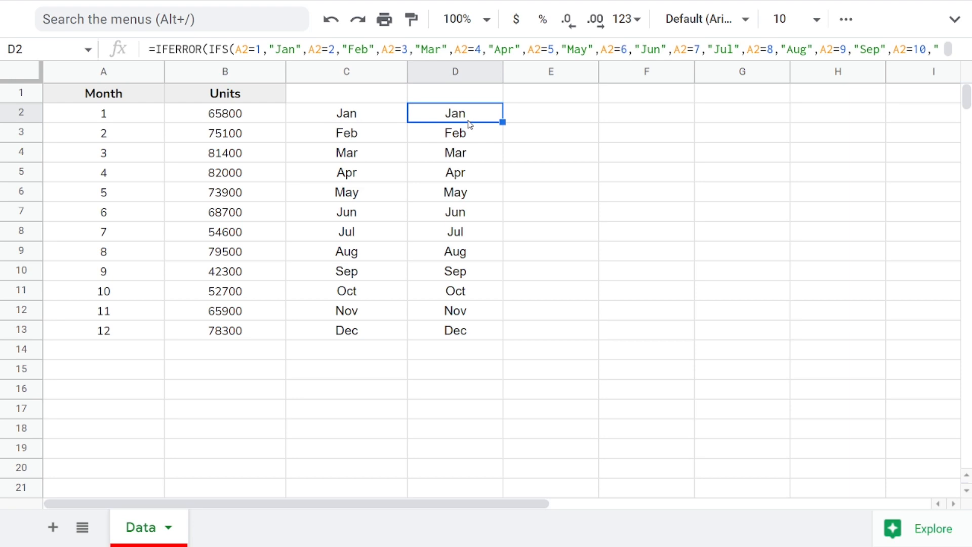